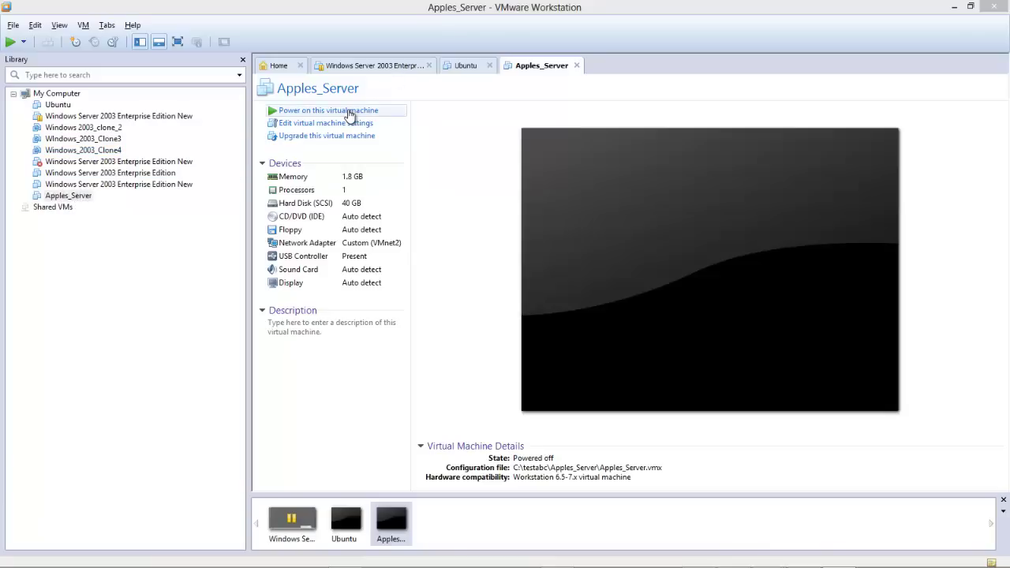
Step: Power on the Apples_Server virtual machine and agree to try connecting the floppy device at every power-on
{"action": "left_click", "coordinate": [349, 115]}
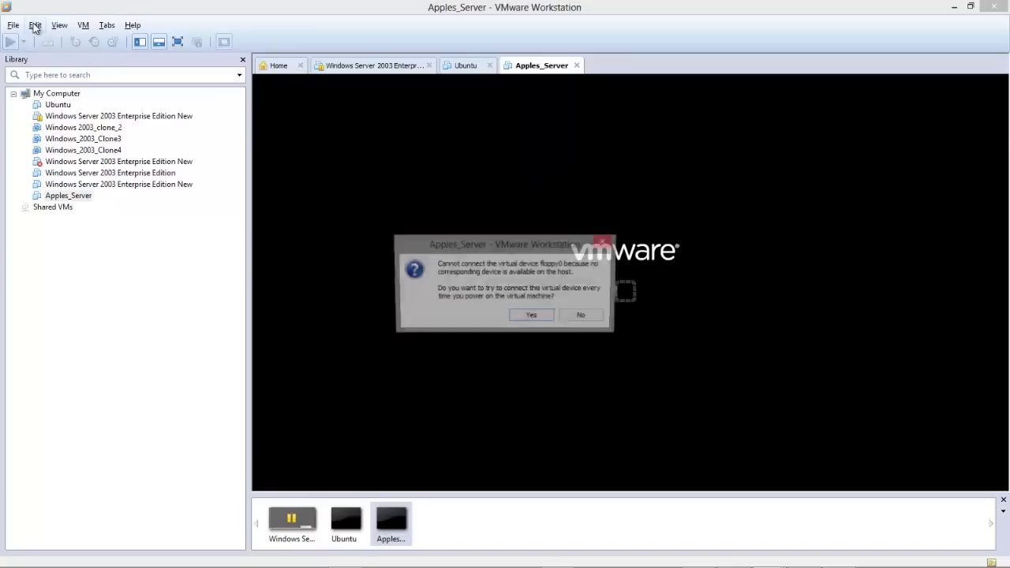
{"action": "left_click", "coordinate": [532, 316]}
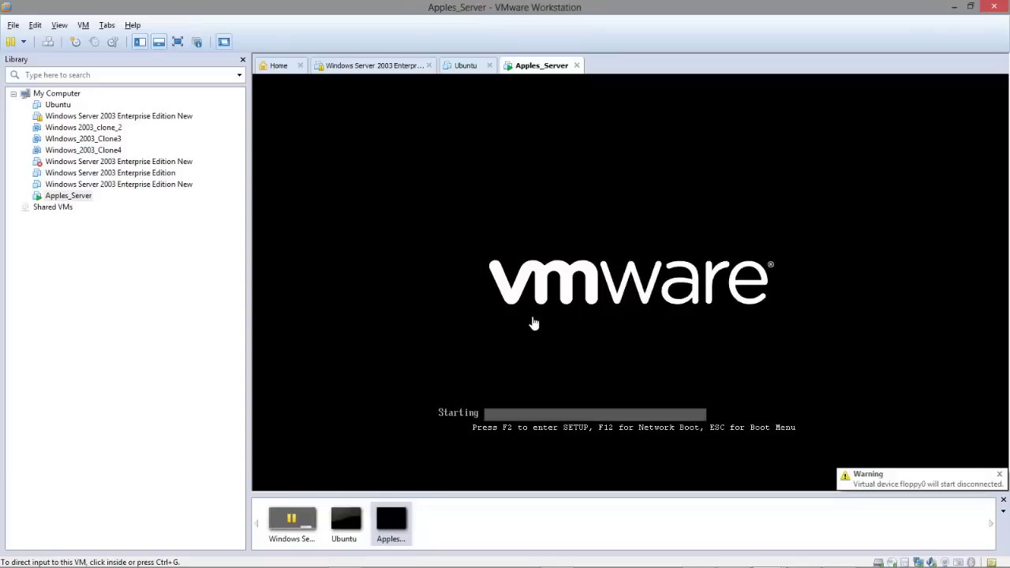
Step: Examine the DHCP address range of the VMnet8 NAT network in the Virtual Network Editor and close the editor
{"action": "left_click", "coordinate": [35, 25]}
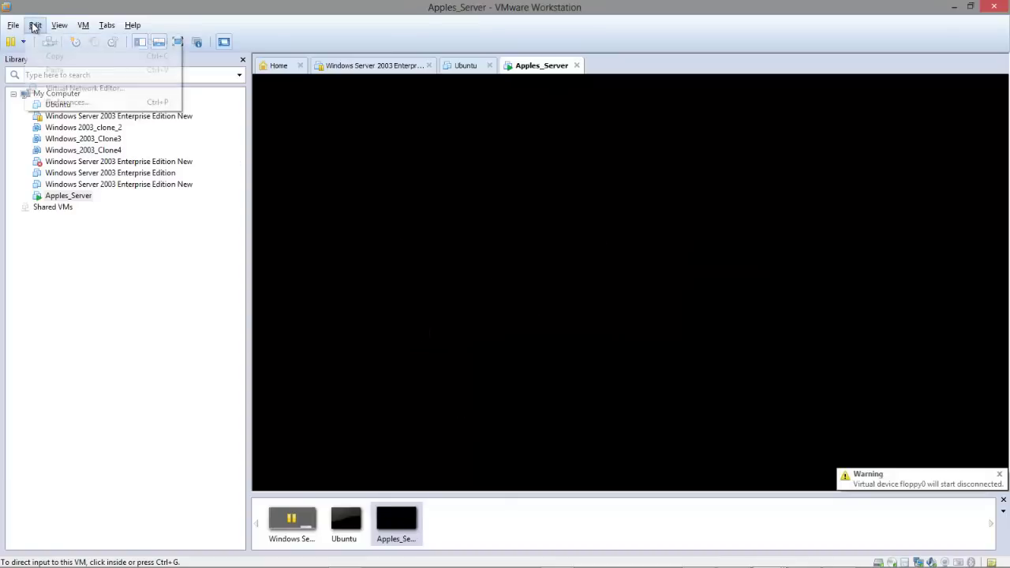
{"action": "left_click", "coordinate": [85, 89]}
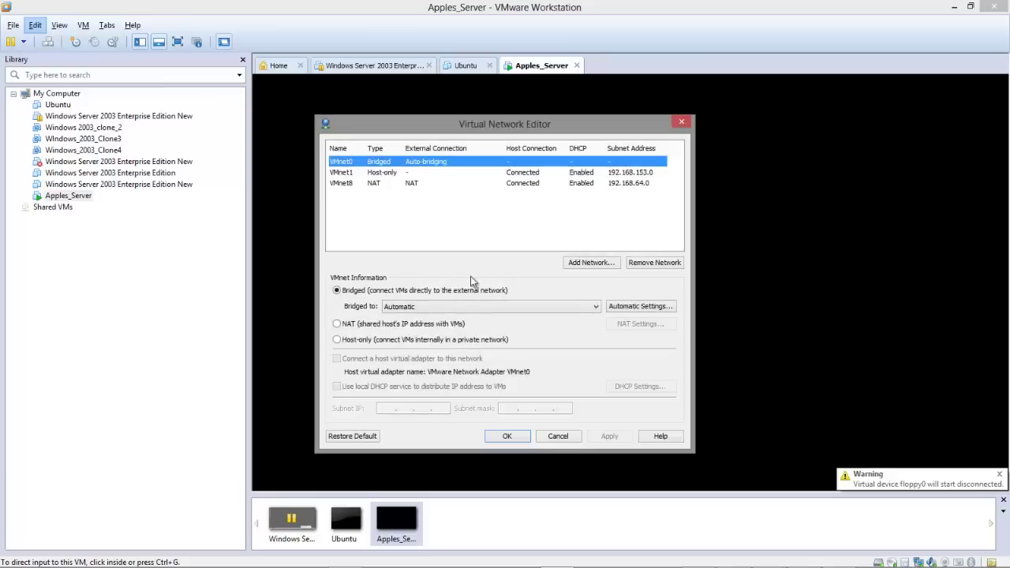
{"action": "left_click", "coordinate": [402, 188]}
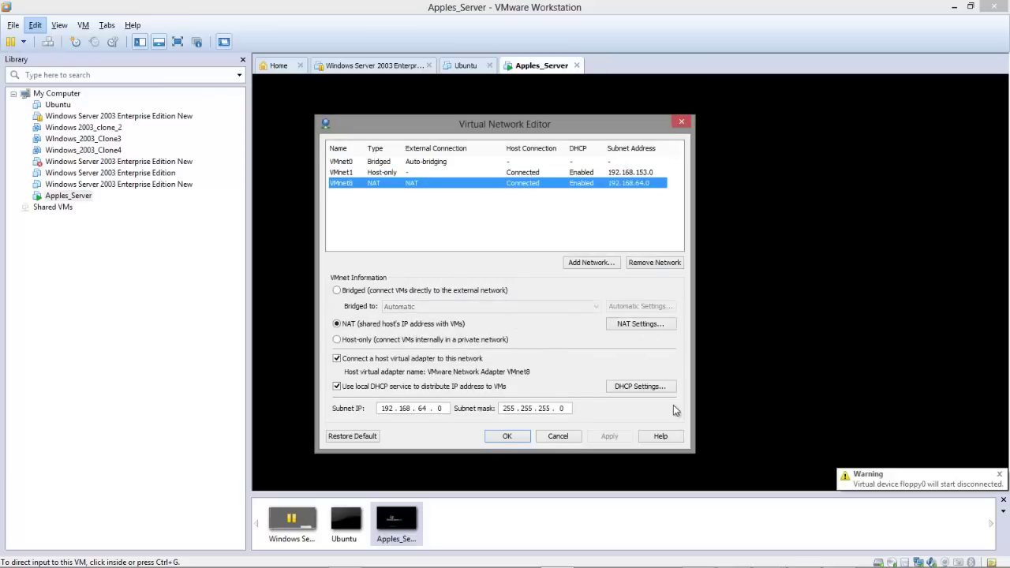
{"action": "left_click", "coordinate": [639, 387]}
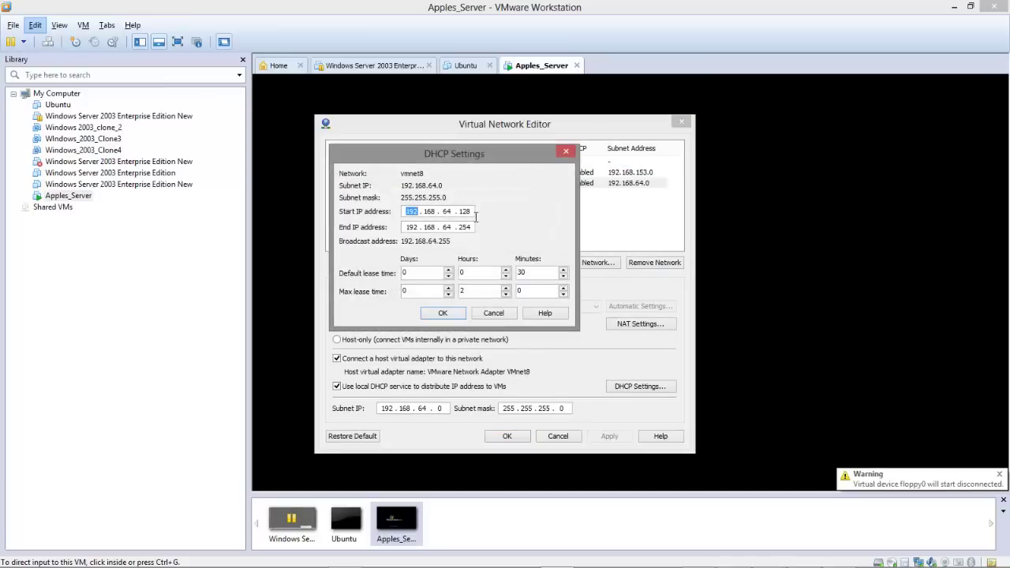
{"action": "double_click", "coordinate": [464, 212]}
{"action": "left_click", "coordinate": [453, 315]}
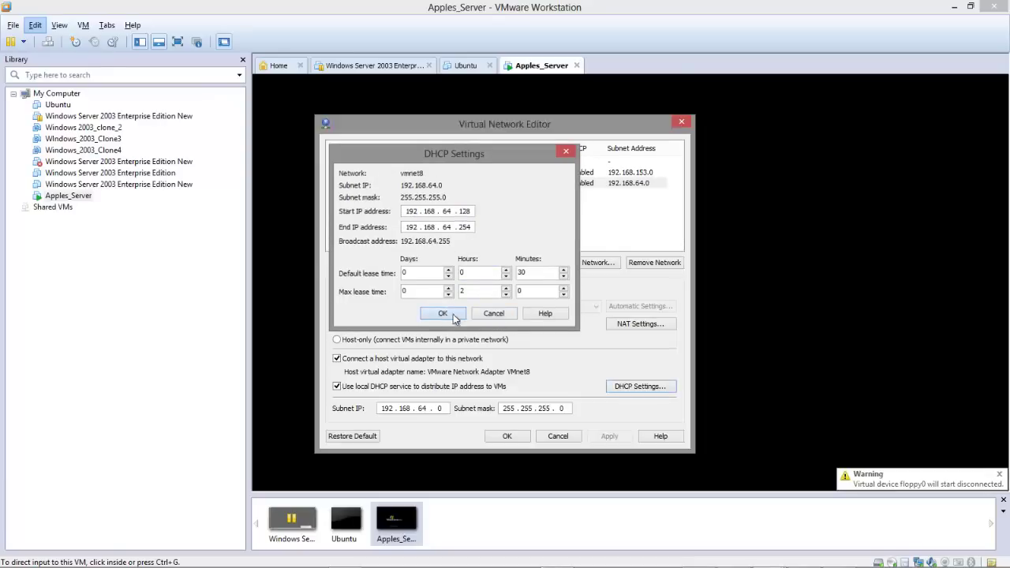
{"action": "left_click", "coordinate": [507, 438]}
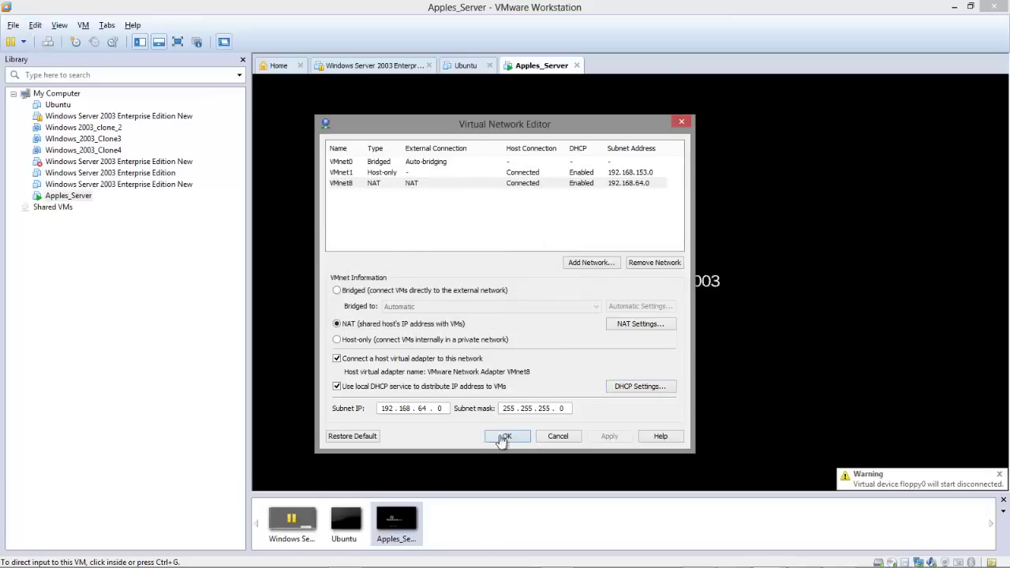
{"action": "left_click", "coordinate": [506, 435]}
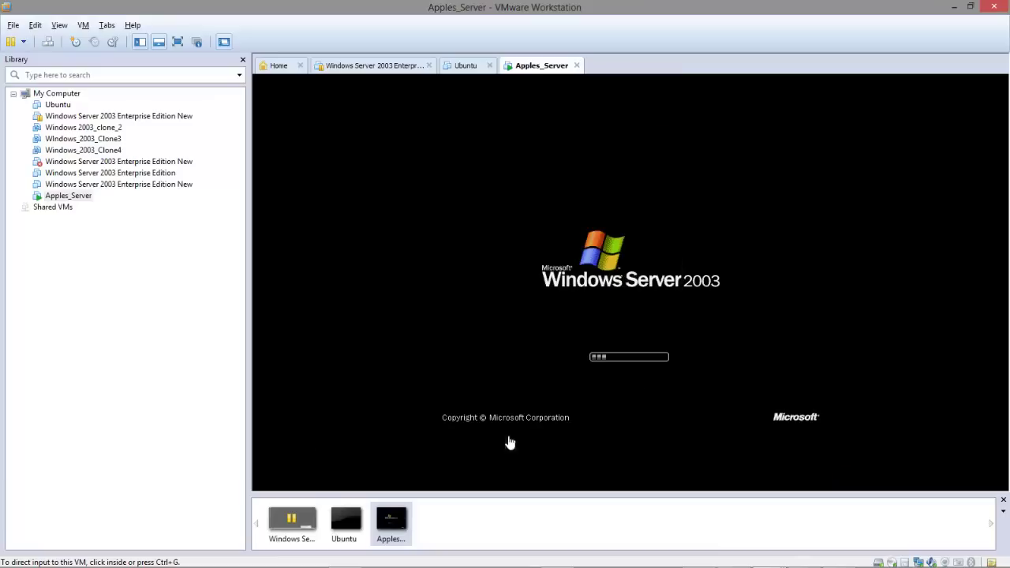
Step: Set the Apples_Server network adapter to the custom virtual network VMnet8 (NAT) and apply the settings
{"action": "right_click", "coordinate": [72, 196]}
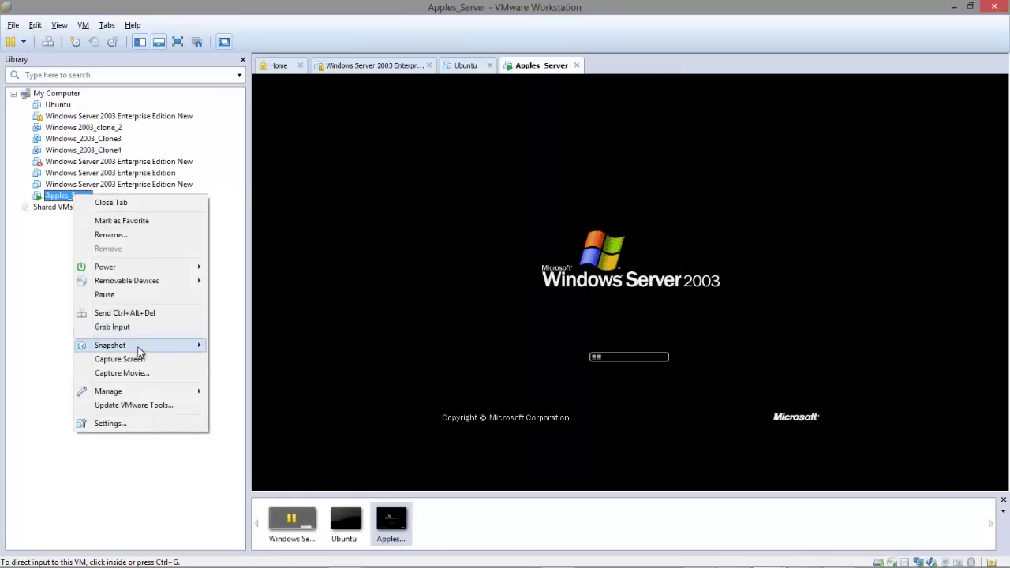
{"action": "left_click", "coordinate": [159, 423]}
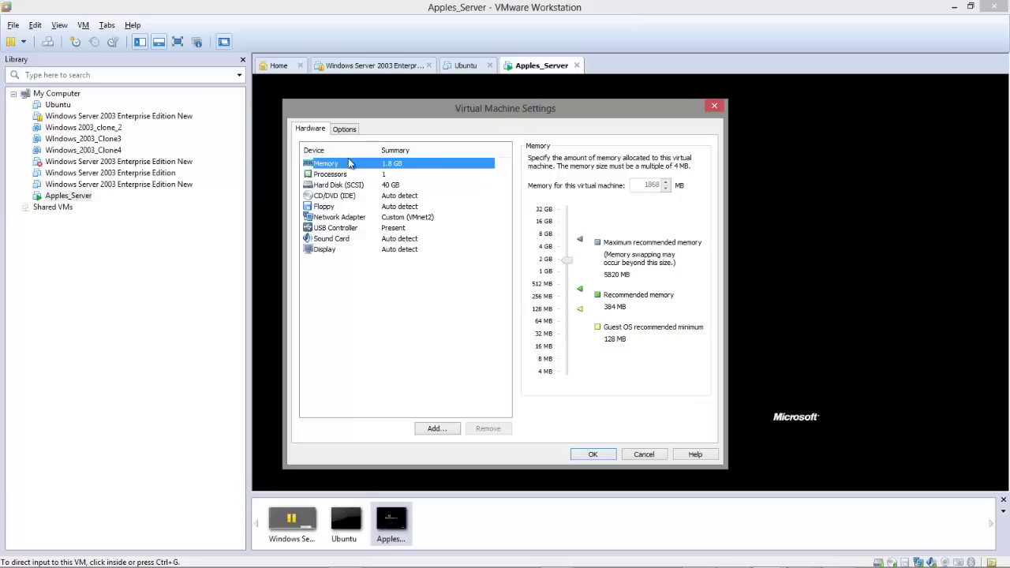
{"action": "left_click", "coordinate": [396, 217]}
{"action": "left_click", "coordinate": [585, 277]}
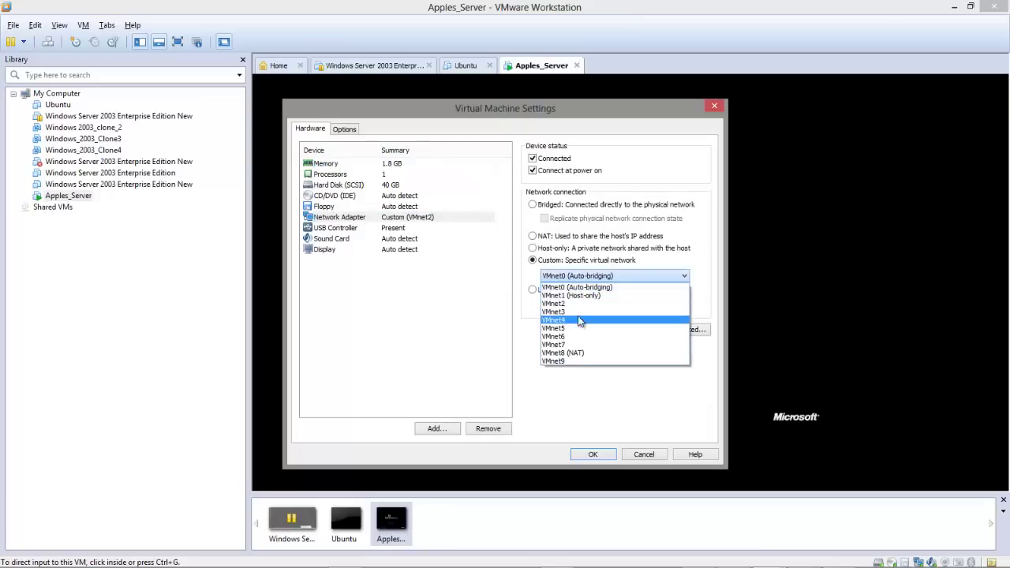
{"action": "left_click", "coordinate": [582, 355]}
{"action": "left_click", "coordinate": [582, 355]}
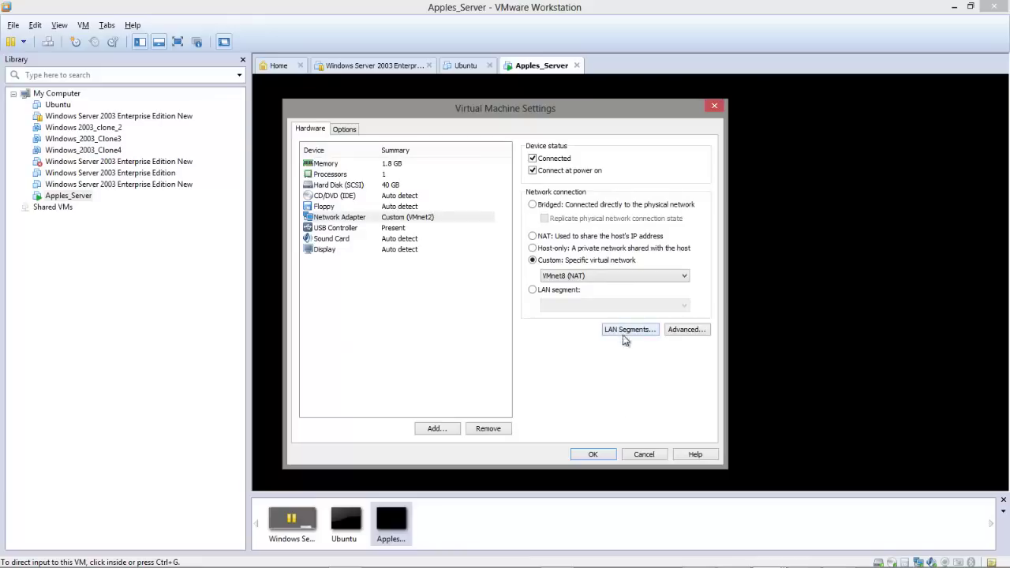
{"action": "left_click", "coordinate": [593, 455]}
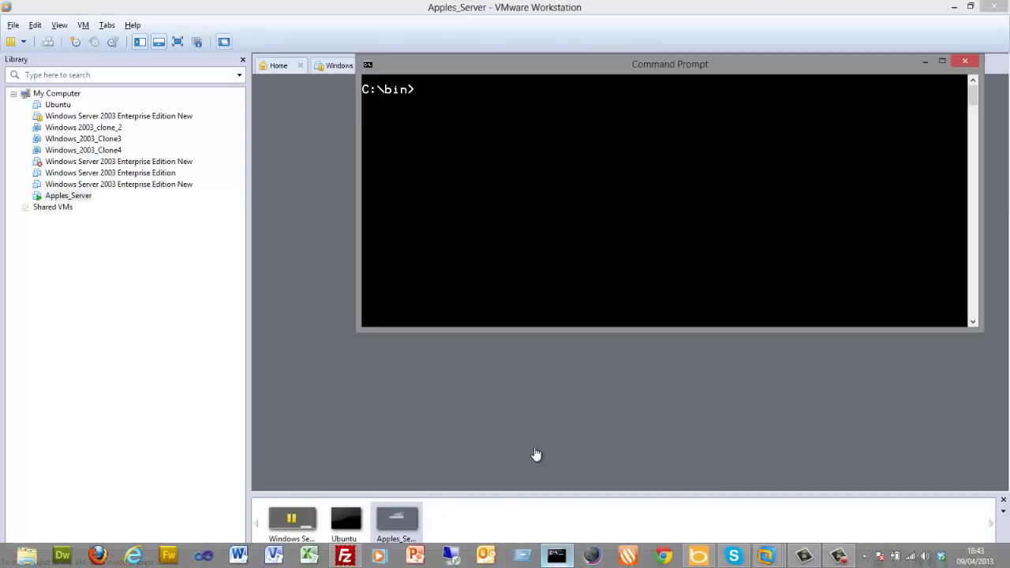
Step: Switch to the host's Command Prompt, run ipconfig and examine the IPv4 address of the VMnet8 adapter
{"action": "left_click_drag", "start_coordinate": [513, 78], "coordinate": [514, 305]}
{"action": "type", "text": "ipconfig"}
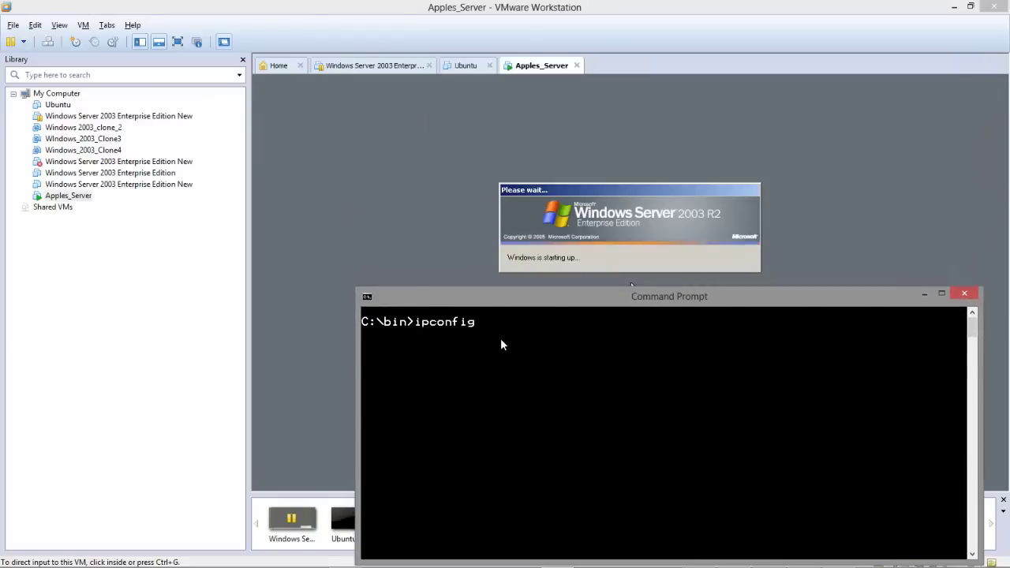
{"action": "key", "text": "Return"}
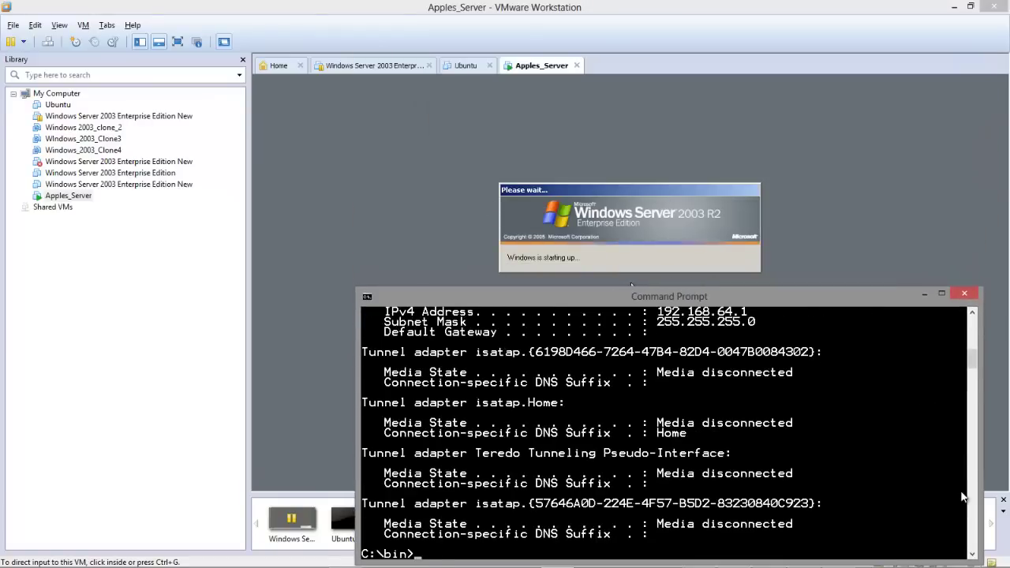
{"action": "left_click_drag", "start_coordinate": [974, 367], "coordinate": [975, 363]}
{"action": "scroll", "coordinate": [975, 363], "scroll_direction": "up", "scroll_amount": 4}
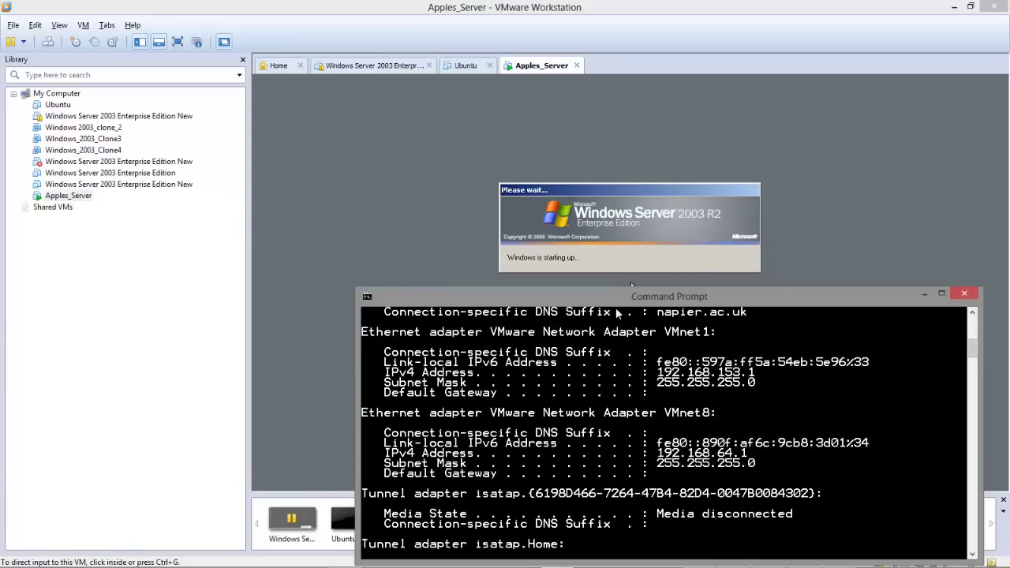
{"action": "left_click_drag", "start_coordinate": [663, 299], "coordinate": [694, 260]}
Step: Ping the host's VMnet8 address 192.168.64.1 and interrupt the ping
{"action": "key", "text": "Up"}
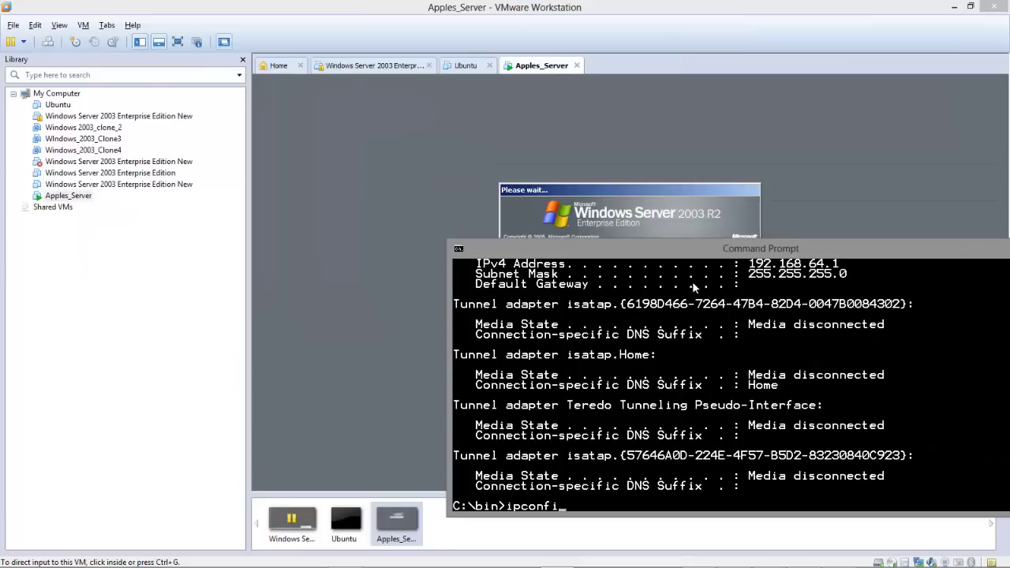
{"action": "key", "text": "BackSpace"}
{"action": "key", "text": "BackSpace"}
{"action": "key", "text": "BackSpace"}
{"action": "key", "text": "BackSpace"}
{"action": "key", "text": "BackSpace"}
{"action": "key", "text": "BackSpace"}
{"action": "key", "text": "BackSpace"}
{"action": "type", "text": "ping p"}
{"action": "key", "text": "BackSpace"}
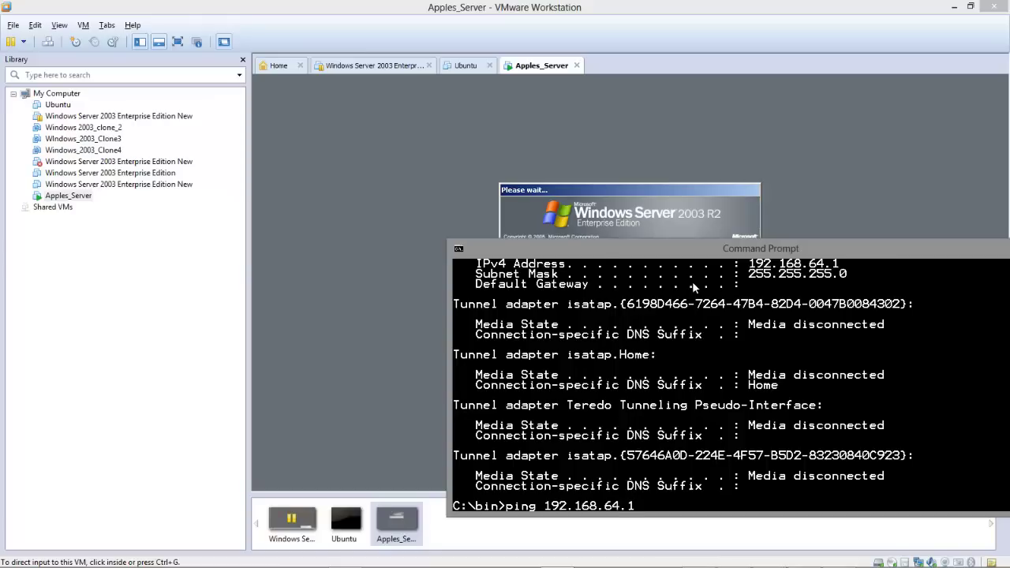
{"action": "key", "text": "Return"}
{"action": "key", "text": "ctrl+c"}
Step: Ping the virtual machine at 192.168.64.128, repeating the command until the guest has finished starting up
{"action": "key", "text": "Up"}
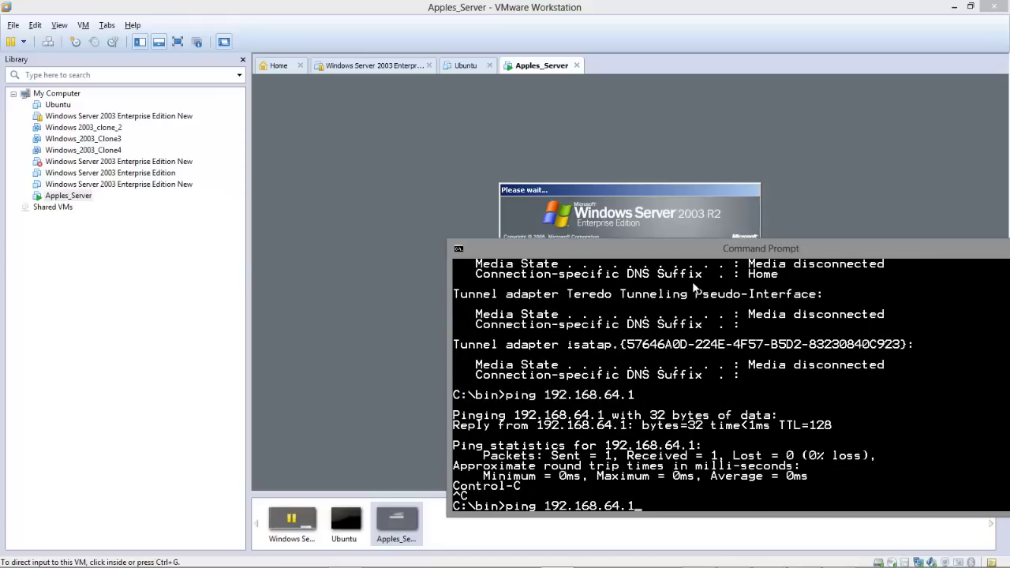
{"action": "type", "text": "28"}
{"action": "key", "text": "Return"}
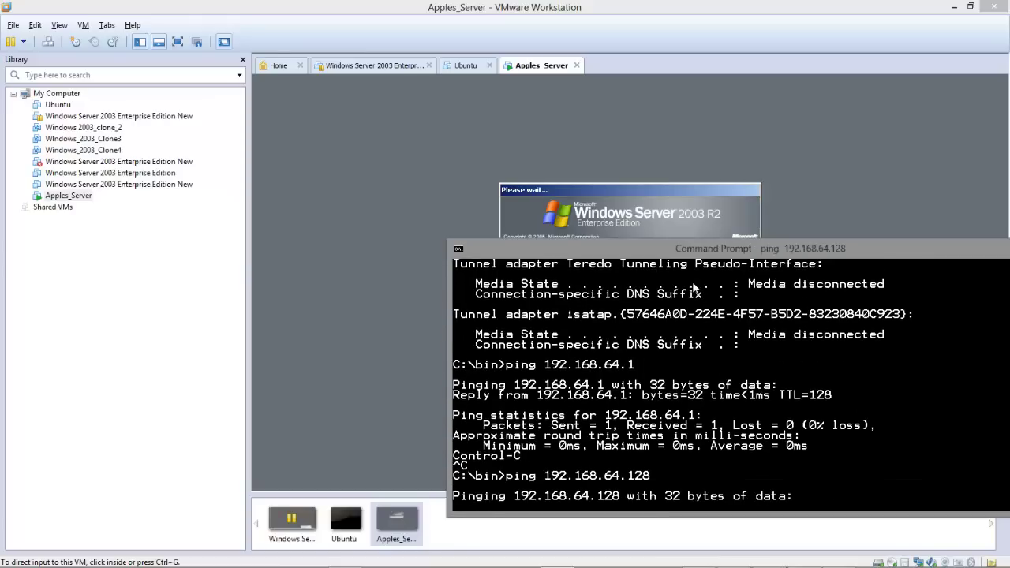
{"action": "left_click_drag", "start_coordinate": [706, 254], "coordinate": [894, 116]}
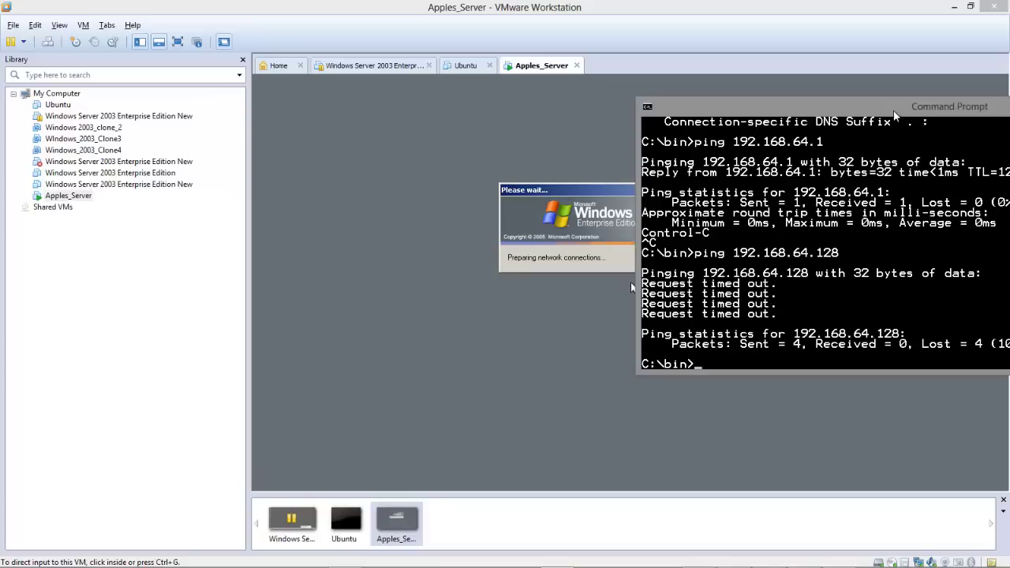
{"action": "key", "text": "Up"}
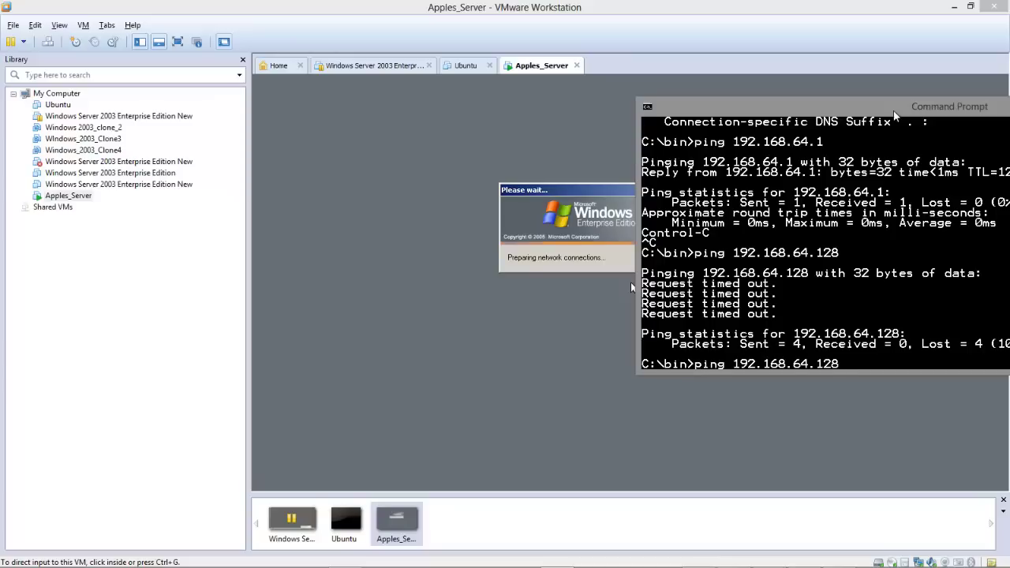
{"action": "key", "text": "Return"}
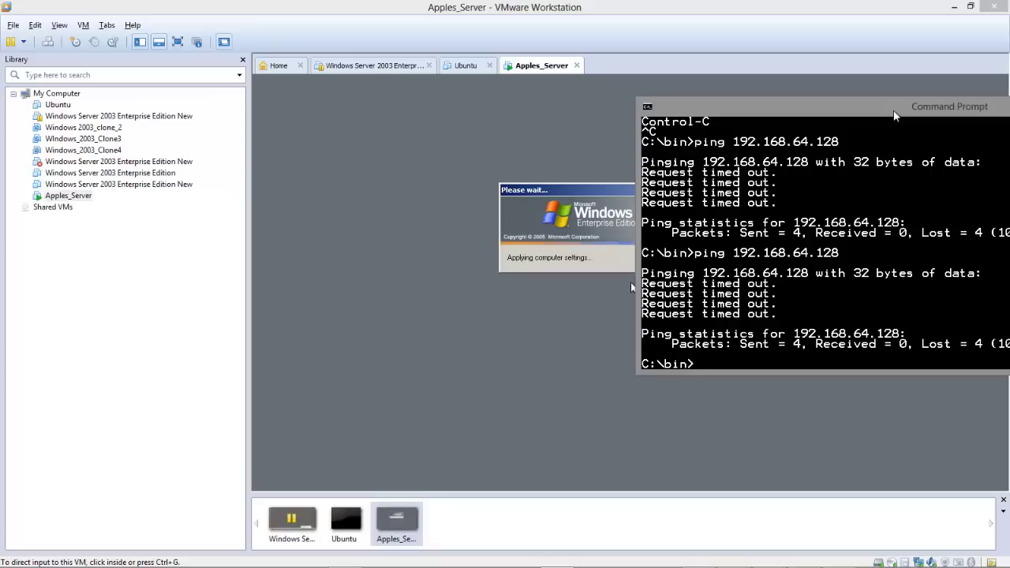
{"action": "key", "text": "Up"}
{"action": "key", "text": "Return"}
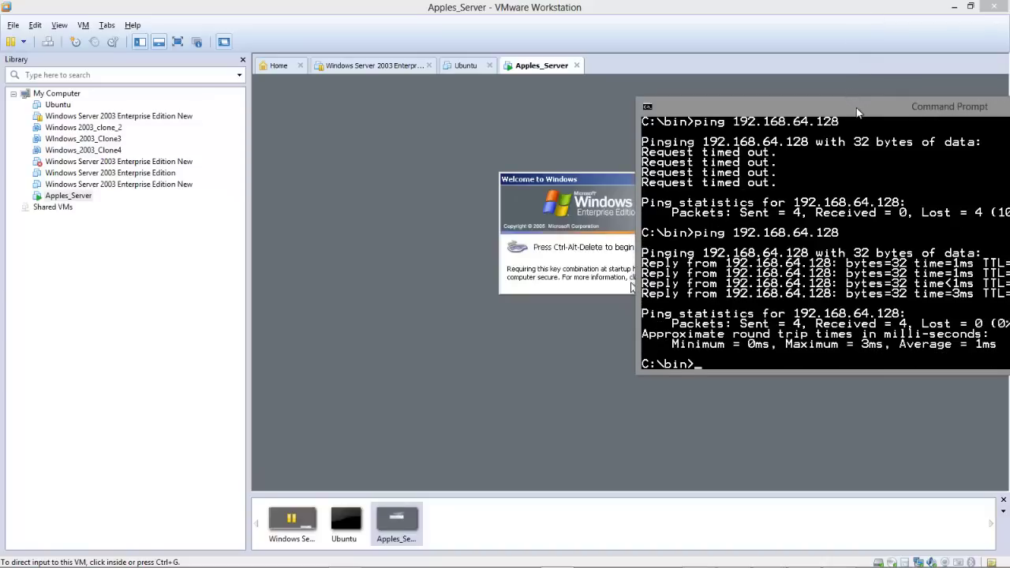
{"action": "left_click_drag", "start_coordinate": [858, 113], "coordinate": [782, 136]}
{"action": "mouse_move", "coordinate": [422, 565]}
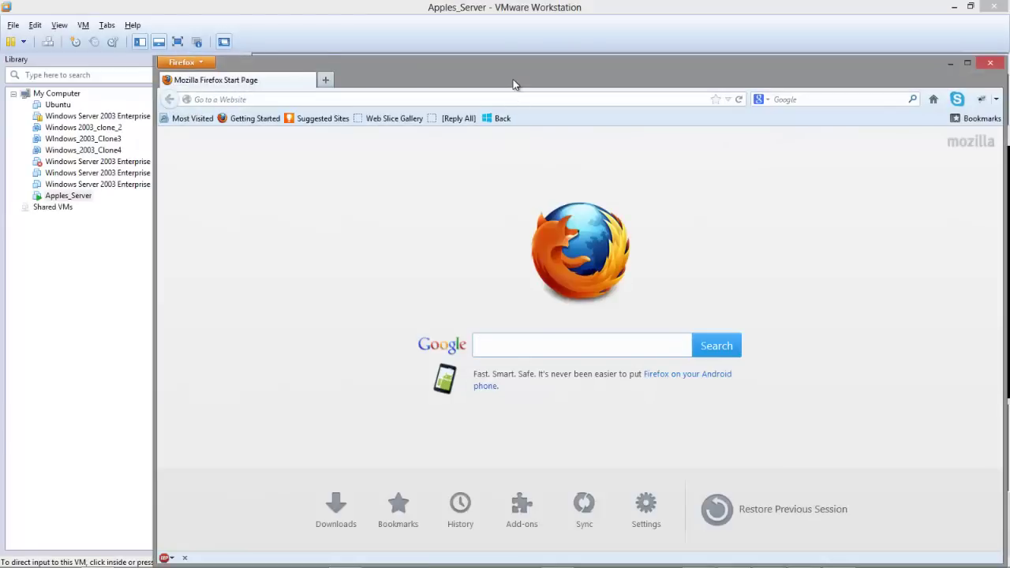
{"action": "left_click_drag", "start_coordinate": [517, 83], "coordinate": [552, 404]}
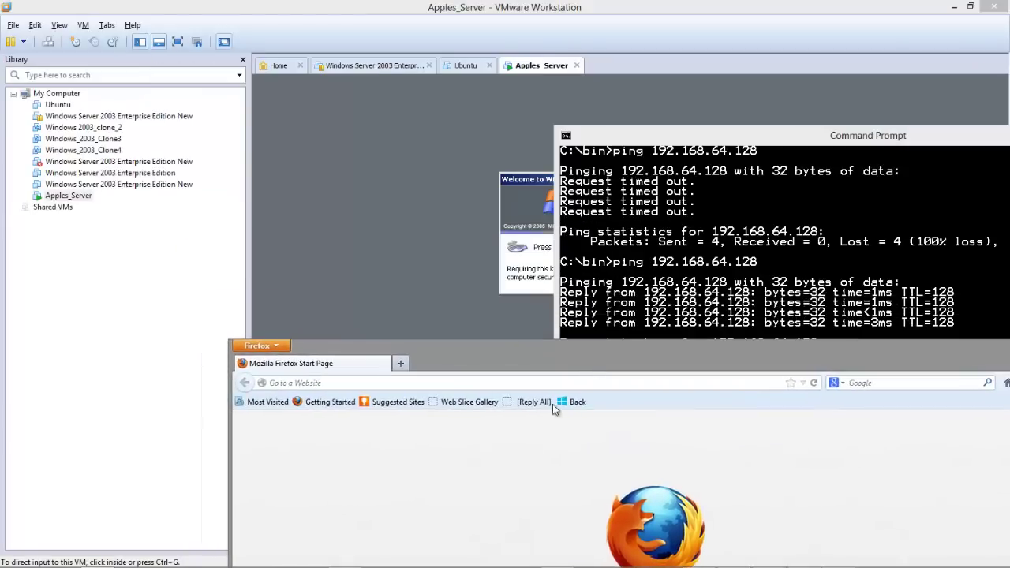
{"action": "left_click", "coordinate": [493, 383]}
{"action": "type", "text": "http://www"}
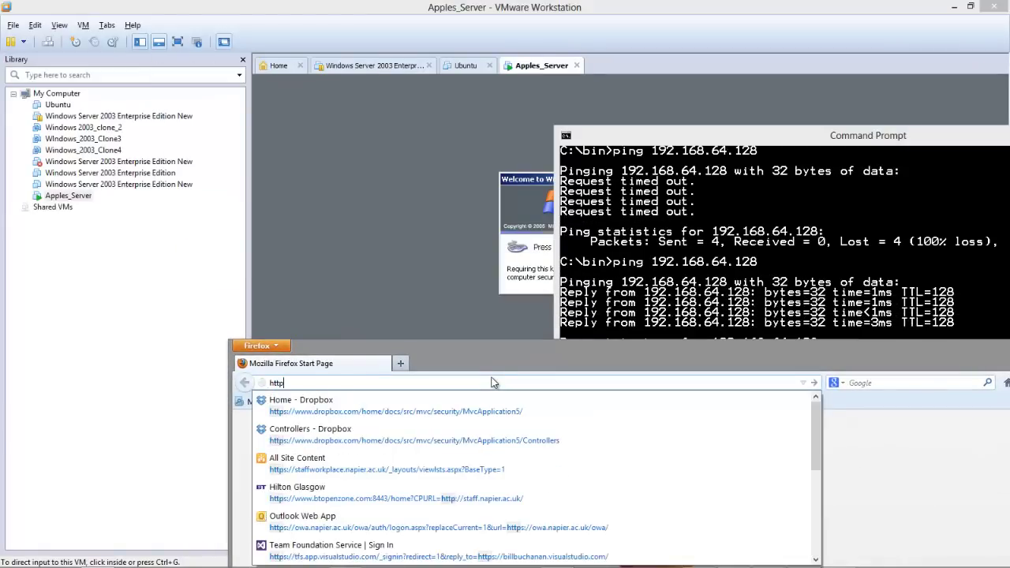
{"action": "key", "text": "BackSpace"}
{"action": "key", "text": "BackSpace"}
{"action": "key", "text": "BackSpace"}
{"action": "key", "text": "BackSpace"}
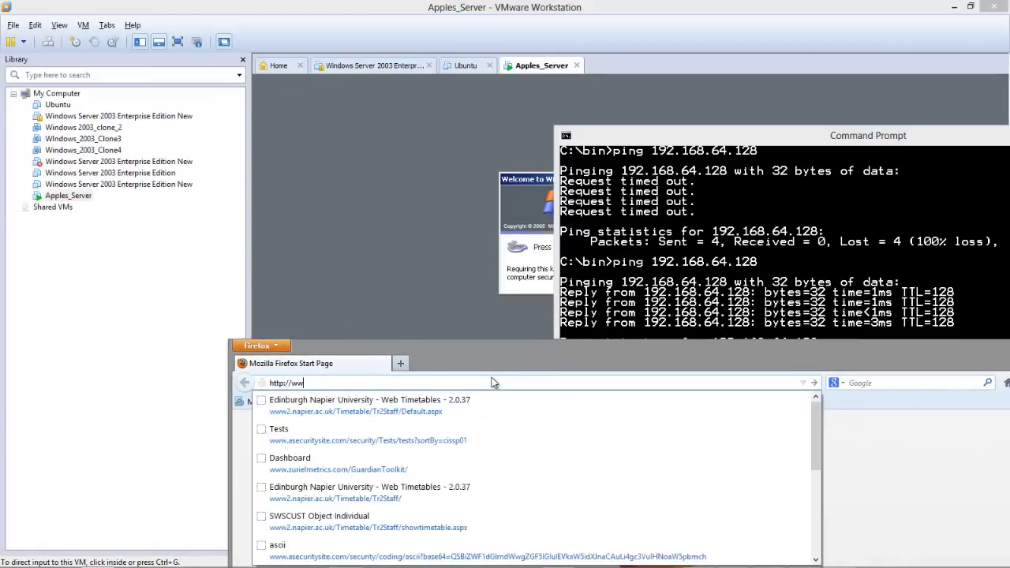
{"action": "type", "text": "192"}
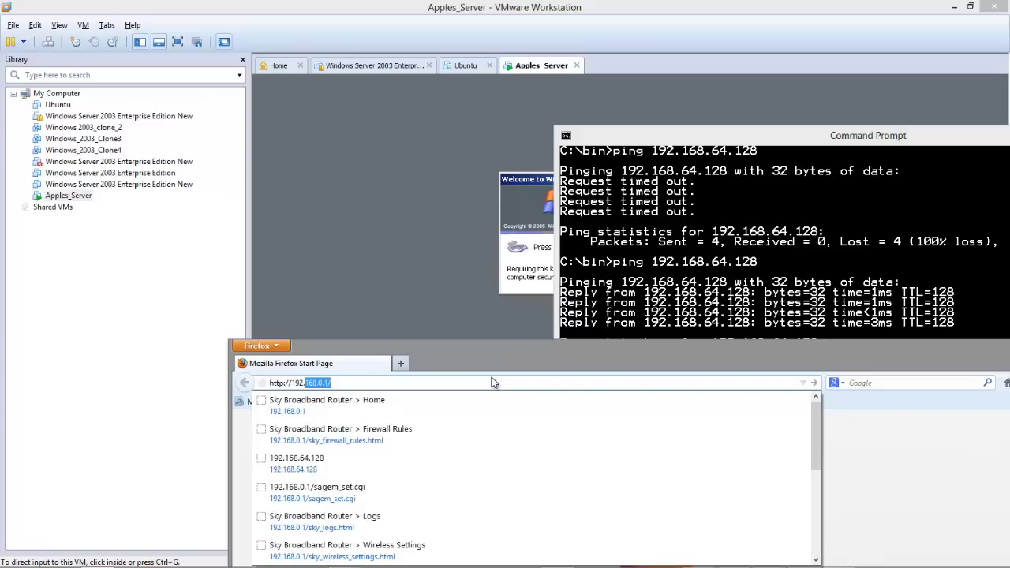
{"action": "key", "text": "Right"}
{"action": "key", "text": "BackSpace"}
{"action": "key", "text": "BackSpace"}
{"action": "key", "text": "BackSpace"}
{"action": "key", "text": "BackSpace"}
{"action": "type", "text": "64.12"}
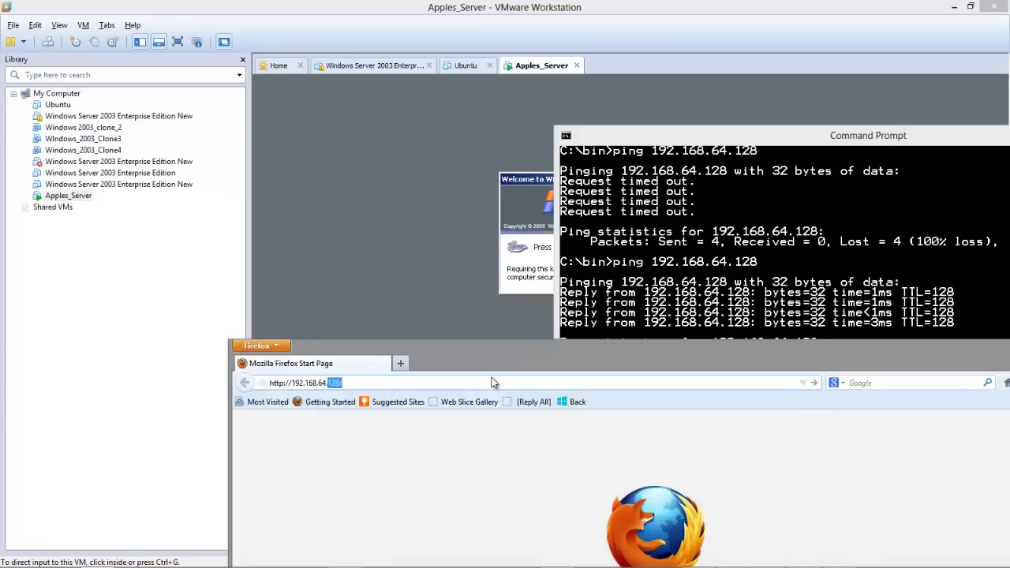
{"action": "key", "text": "Return"}
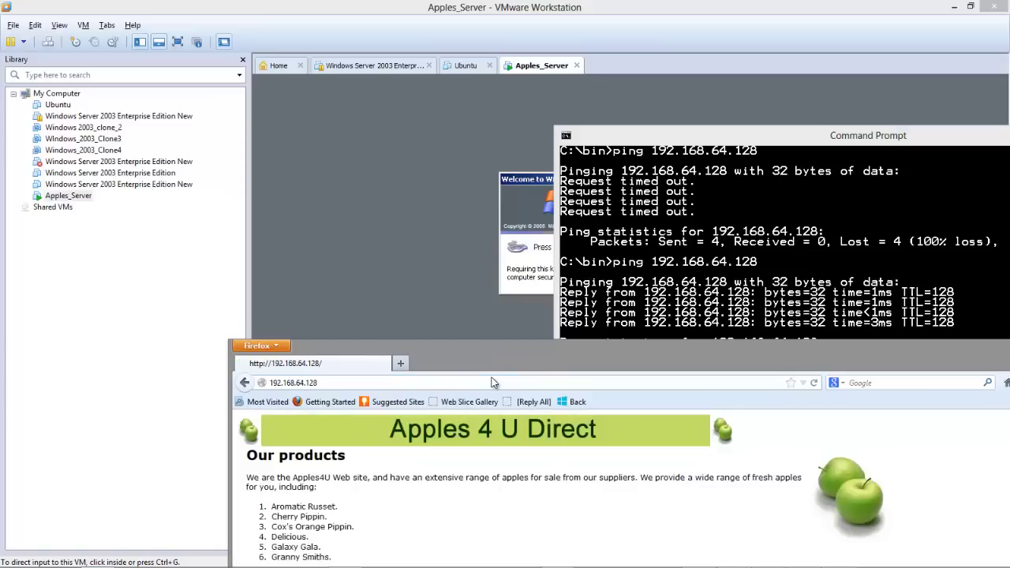
Step: Close Firefox and move the Command Prompt window clear of the virtual machine's Windows welcome dialog
{"action": "left_click_drag", "start_coordinate": [500, 365], "coordinate": [496, 74]}
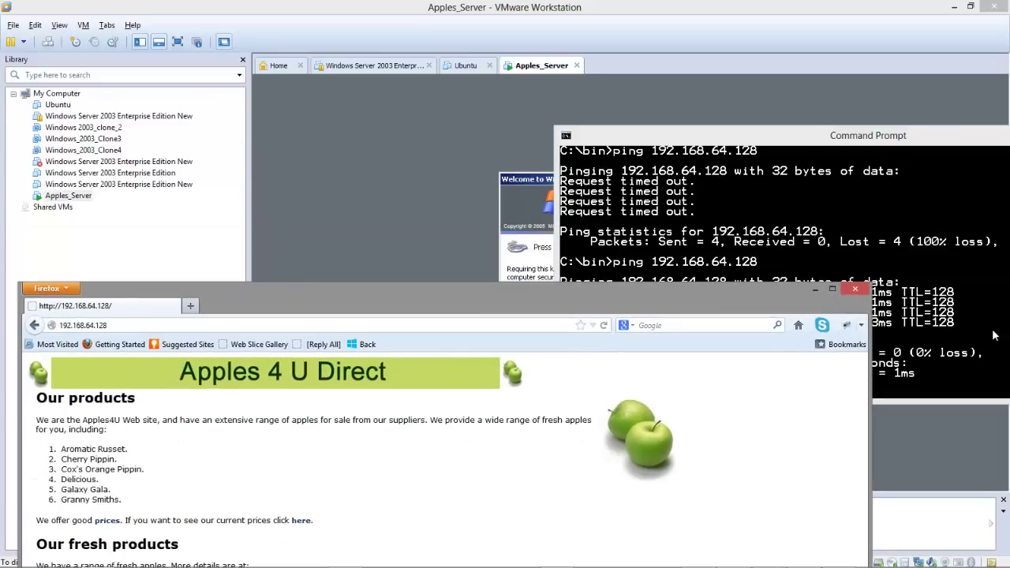
{"action": "left_click", "coordinate": [855, 289]}
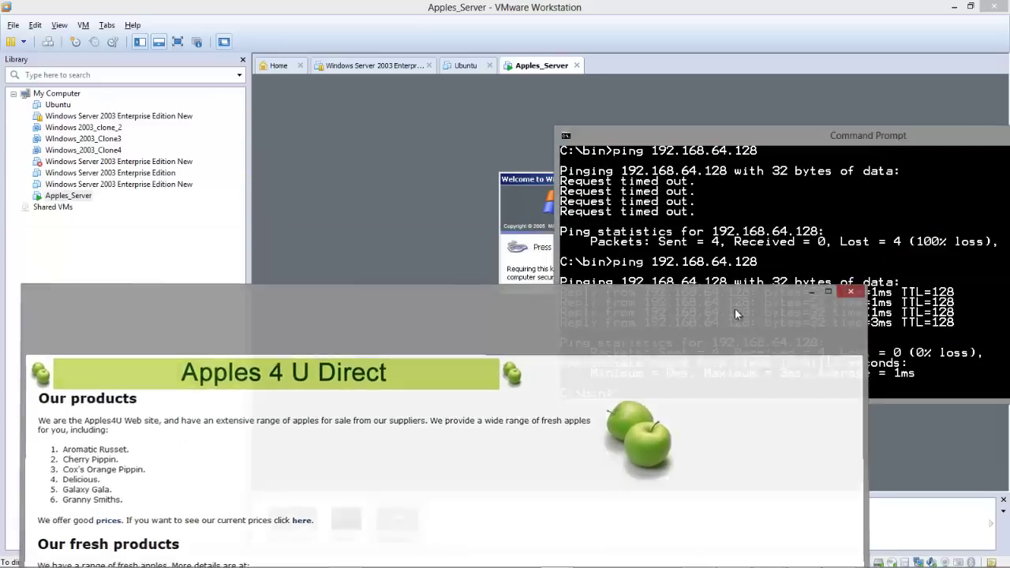
{"action": "mouse_move", "coordinate": [653, 142]}
{"action": "left_mouse_down"}
{"action": "mouse_move", "coordinate": [446, 300]}
{"action": "mouse_move", "coordinate": [347, 442]}
{"action": "mouse_move", "coordinate": [471, 203]}
{"action": "mouse_move", "coordinate": [491, 295]}
{"action": "left_mouse_up"}
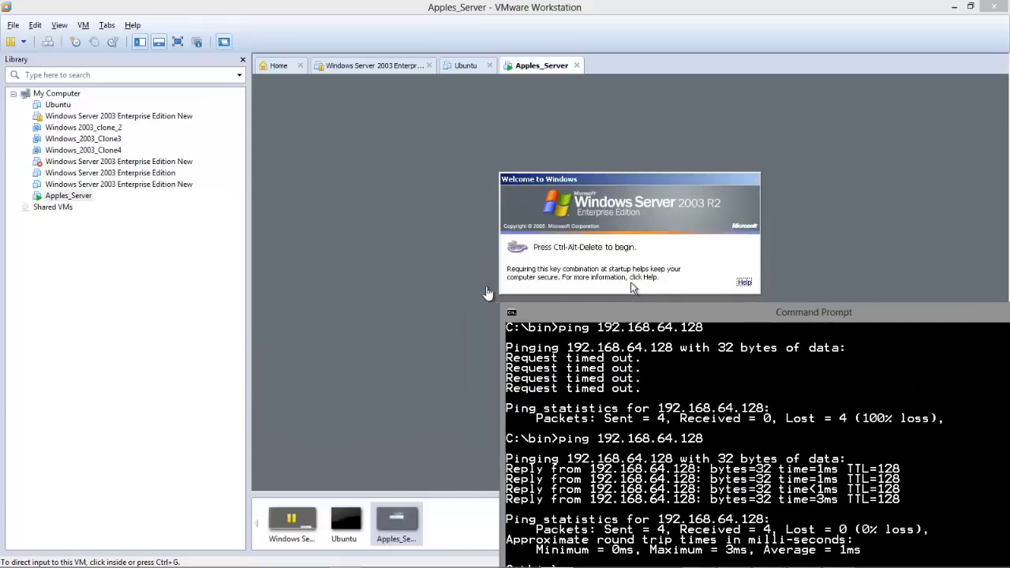
Step: Set the Ubuntu virtual machine's network adapter to the custom network VMnet8 (NAT) and apply the settings
{"action": "left_click", "coordinate": [2, 271]}
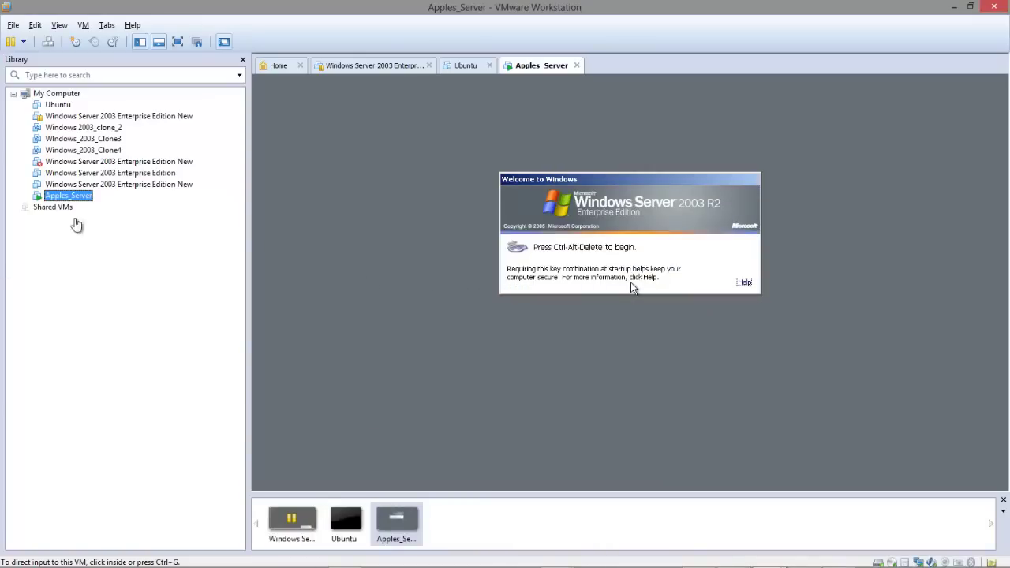
{"action": "right_click", "coordinate": [55, 106]}
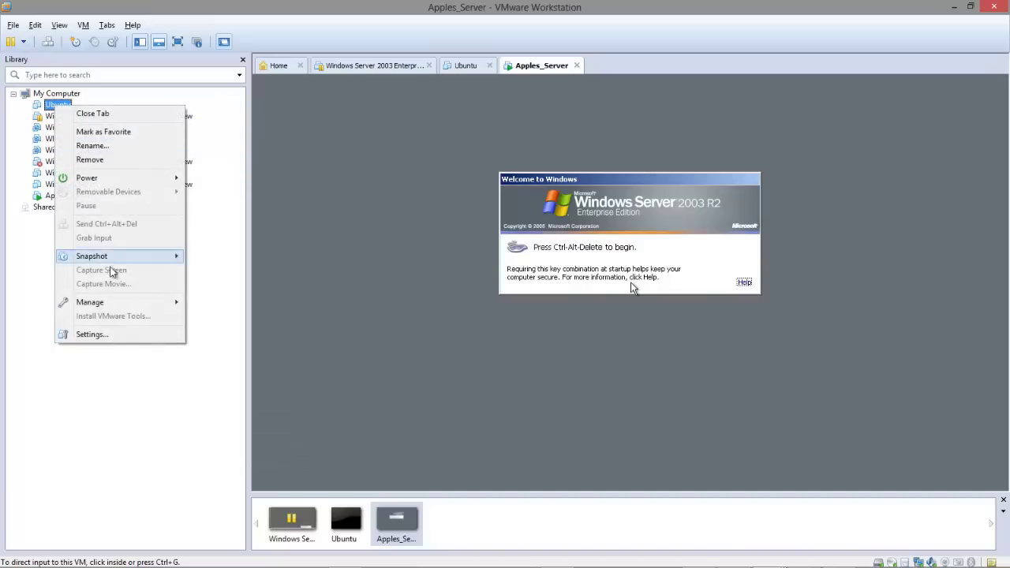
{"action": "left_click", "coordinate": [129, 334]}
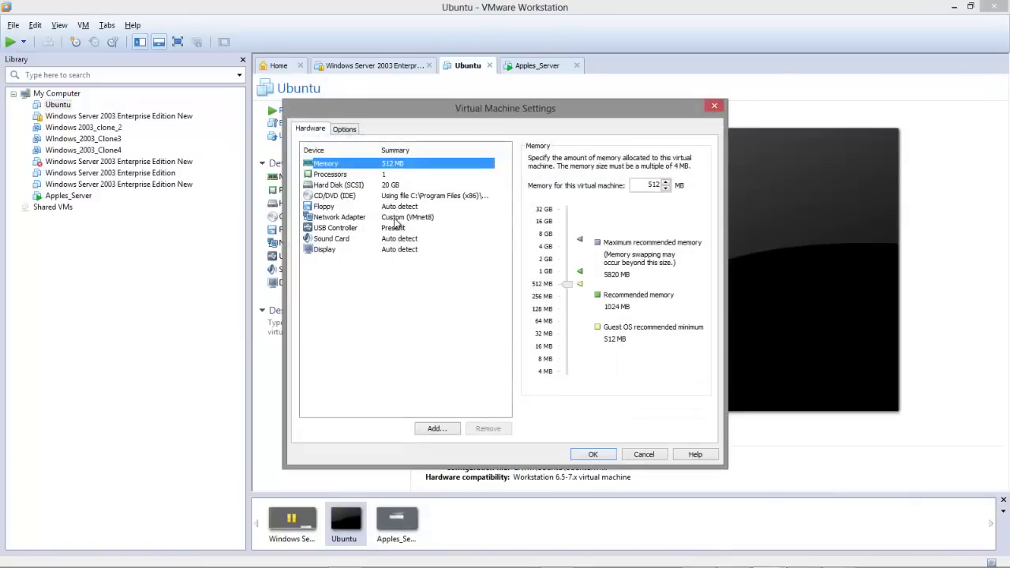
{"action": "left_click", "coordinate": [393, 219]}
{"action": "left_click", "coordinate": [615, 275]}
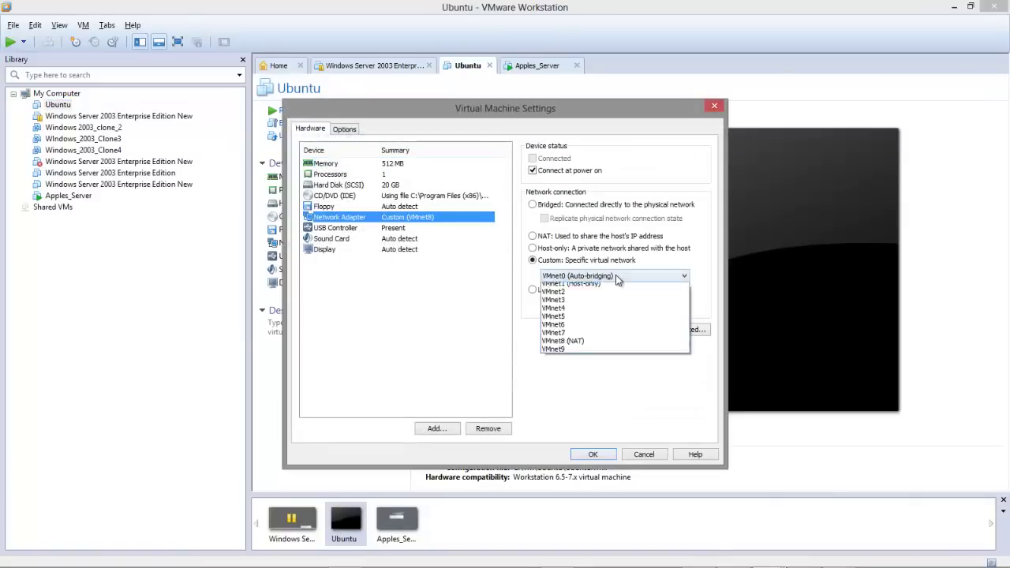
{"action": "left_click", "coordinate": [587, 353]}
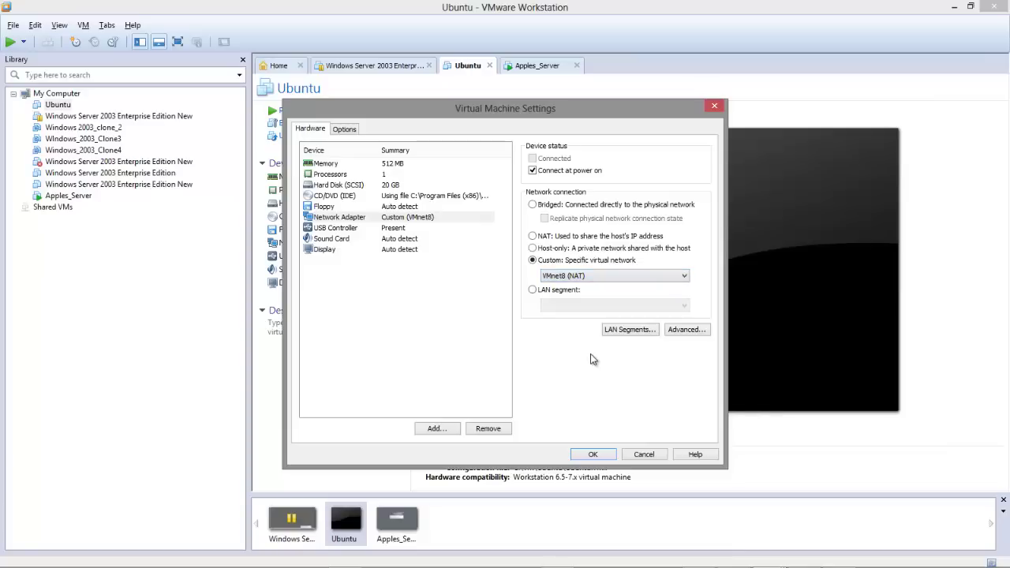
{"action": "left_click", "coordinate": [594, 456]}
{"action": "left_click", "coordinate": [594, 456]}
{"action": "left_click", "coordinate": [594, 454]}
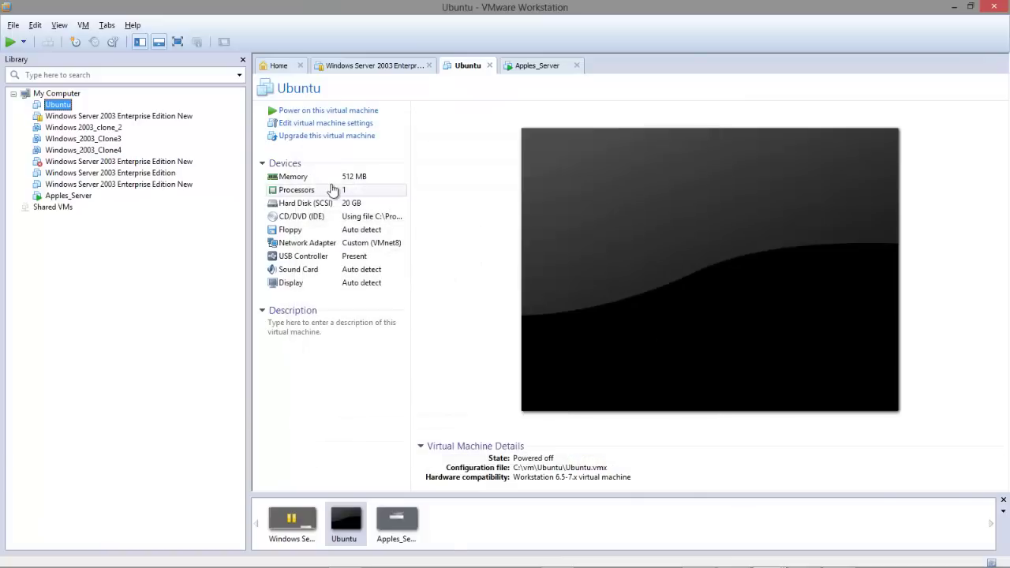
Step: Power on the Ubuntu virtual machine and view Apples_Server while it boots, returning to Ubuntu
{"action": "left_click", "coordinate": [287, 112]}
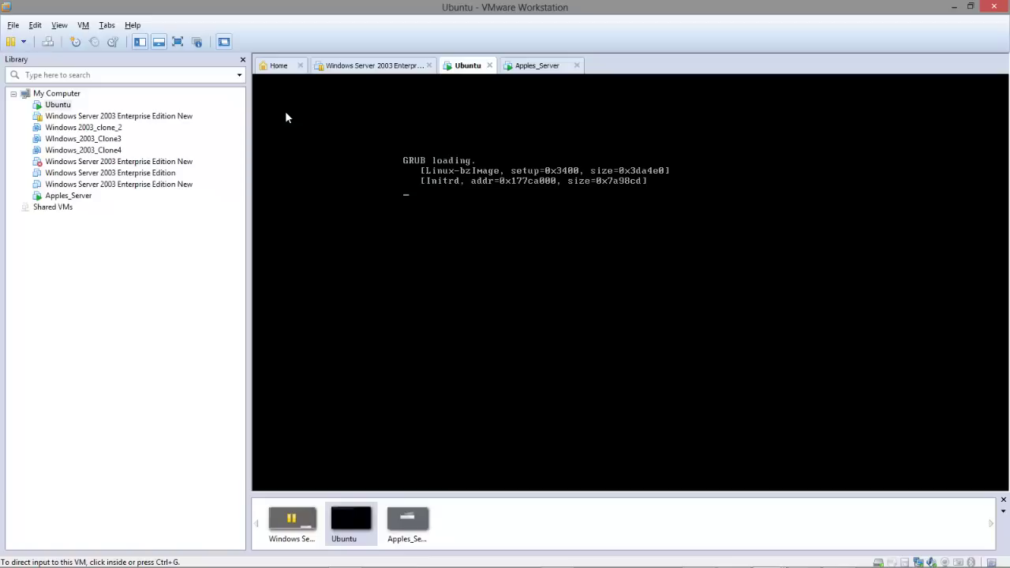
{"action": "left_click", "coordinate": [76, 197]}
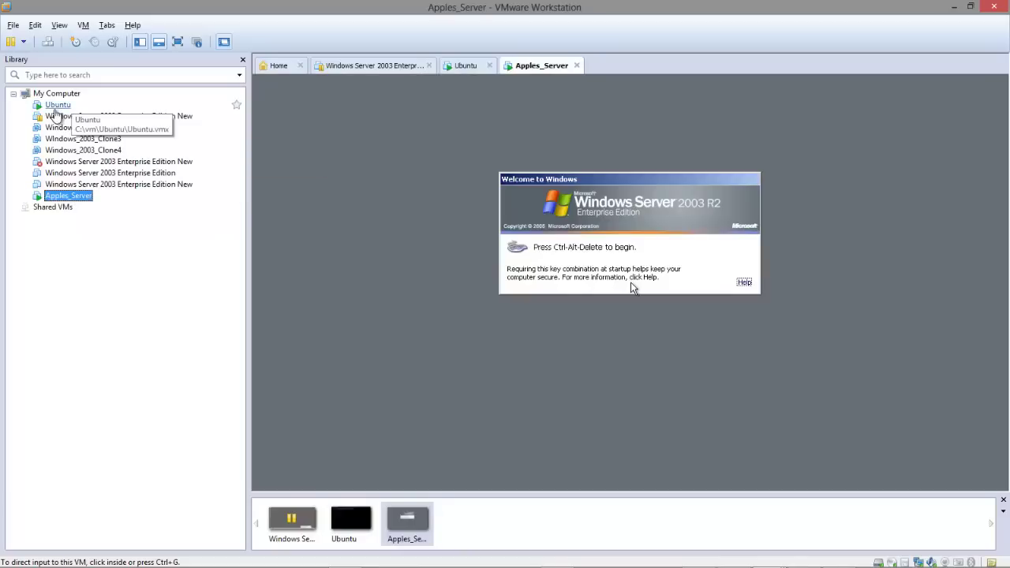
{"action": "left_click", "coordinate": [59, 107]}
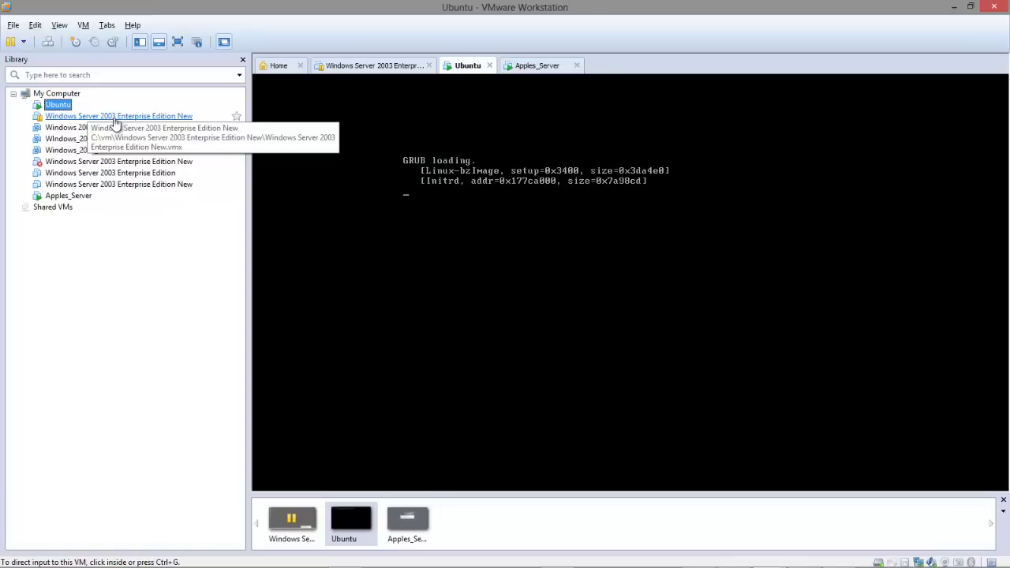
Step: Review the VMnet types and subnet addresses in the Virtual Network Editor and close it without changes
{"action": "left_click", "coordinate": [59, 26]}
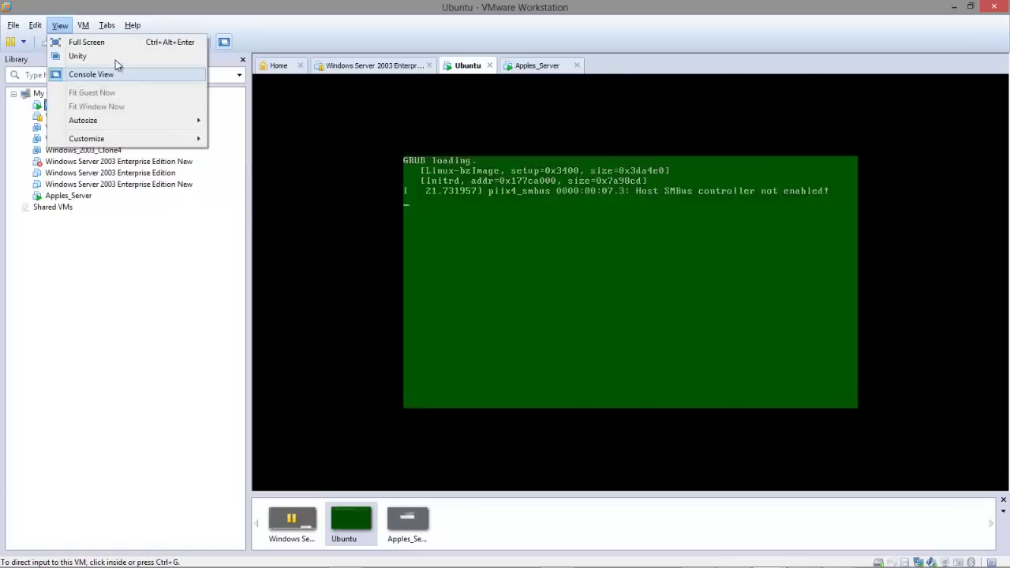
{"action": "mouse_move", "coordinate": [35, 29]}
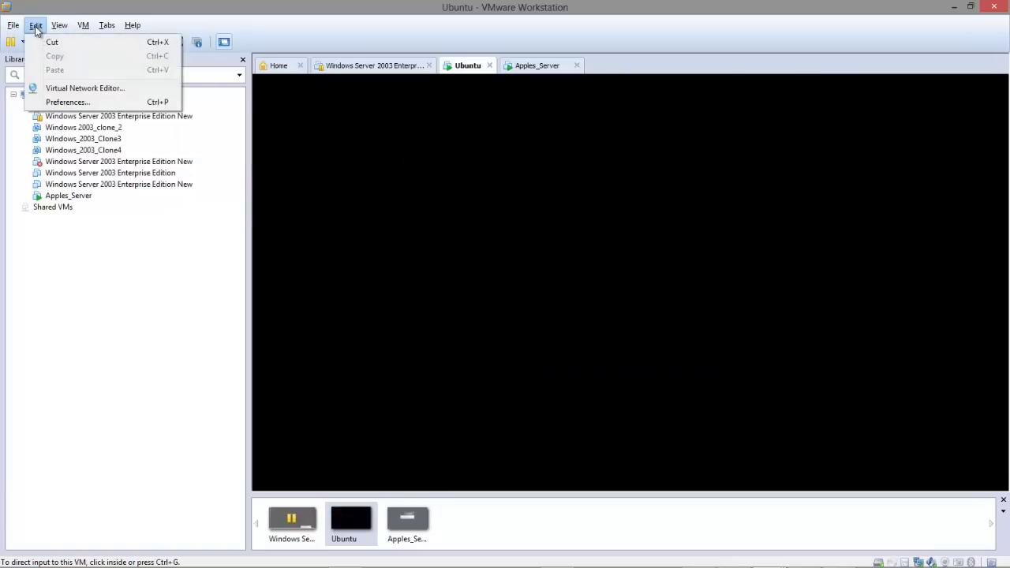
{"action": "left_click", "coordinate": [71, 88]}
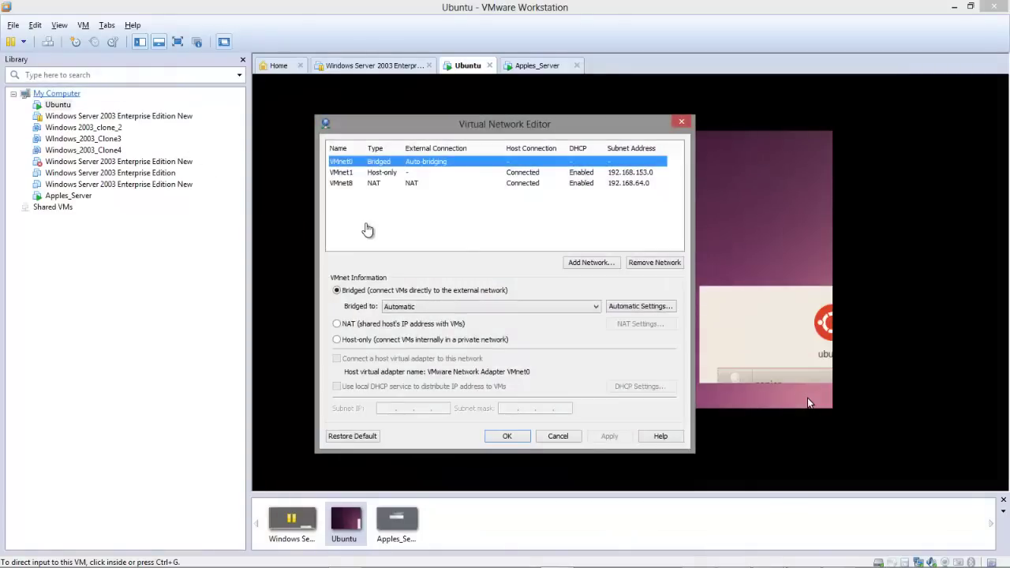
{"action": "left_click", "coordinate": [682, 123]}
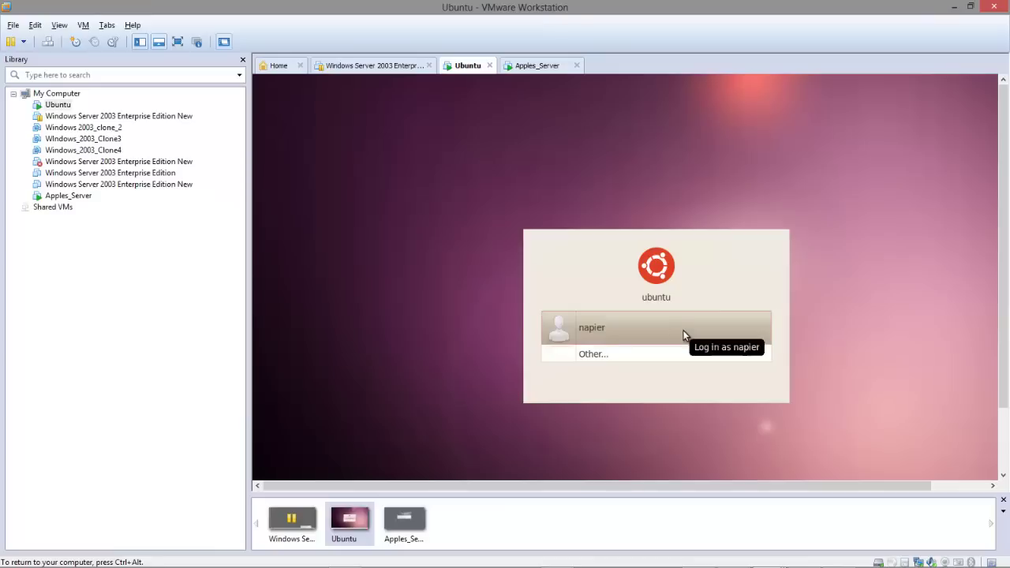
Step: Log in to the Ubuntu guest with the listed user account and its password
{"action": "left_click", "coordinate": [682, 330]}
{"action": "type", "text": "*********"}
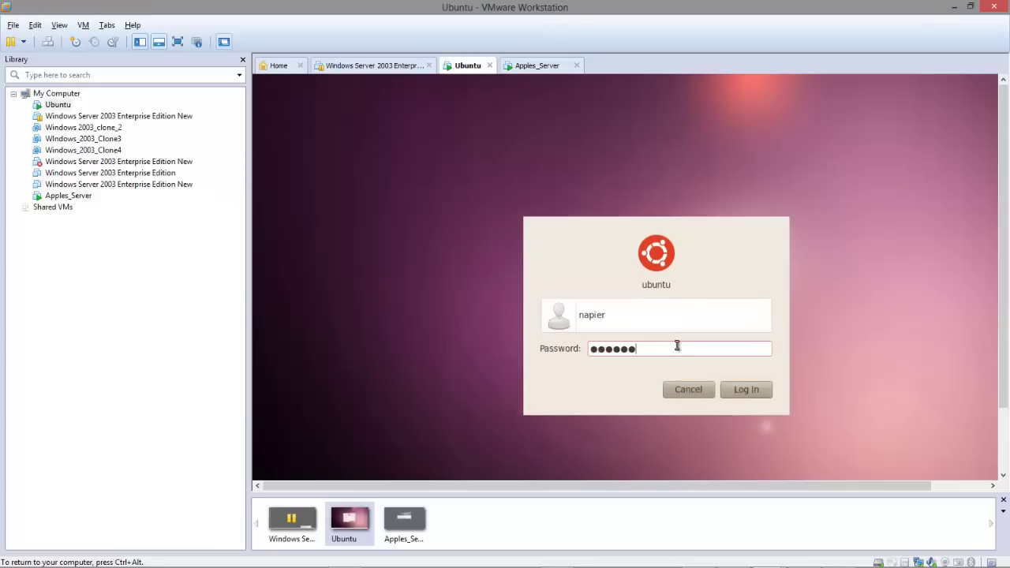
{"action": "left_click", "coordinate": [752, 391]}
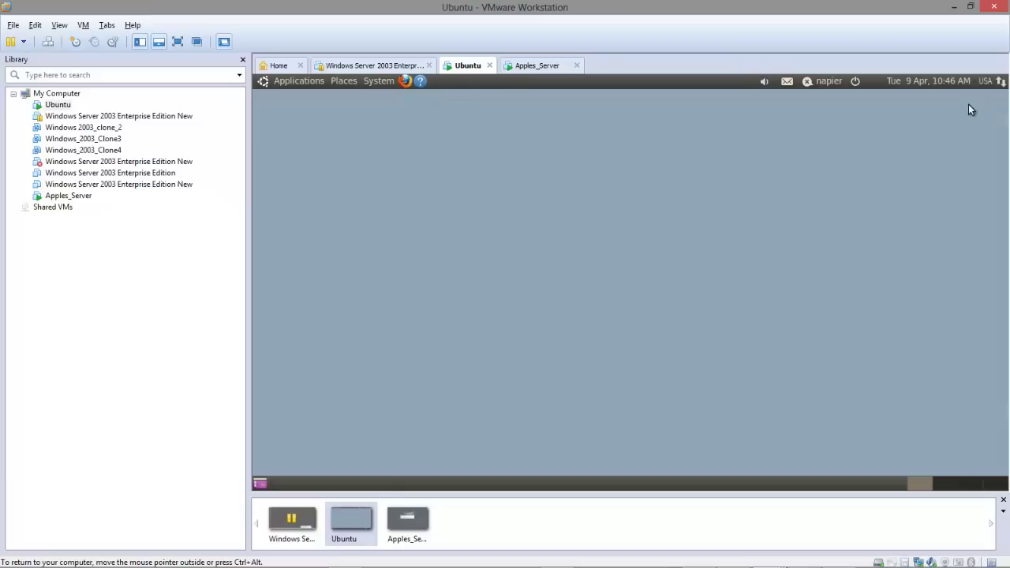
Step: Open a terminal in Ubuntu and display the guest's network configuration with ifconfig
{"action": "mouse_move", "coordinate": [1003, 85]}
{"action": "left_click", "coordinate": [378, 80]}
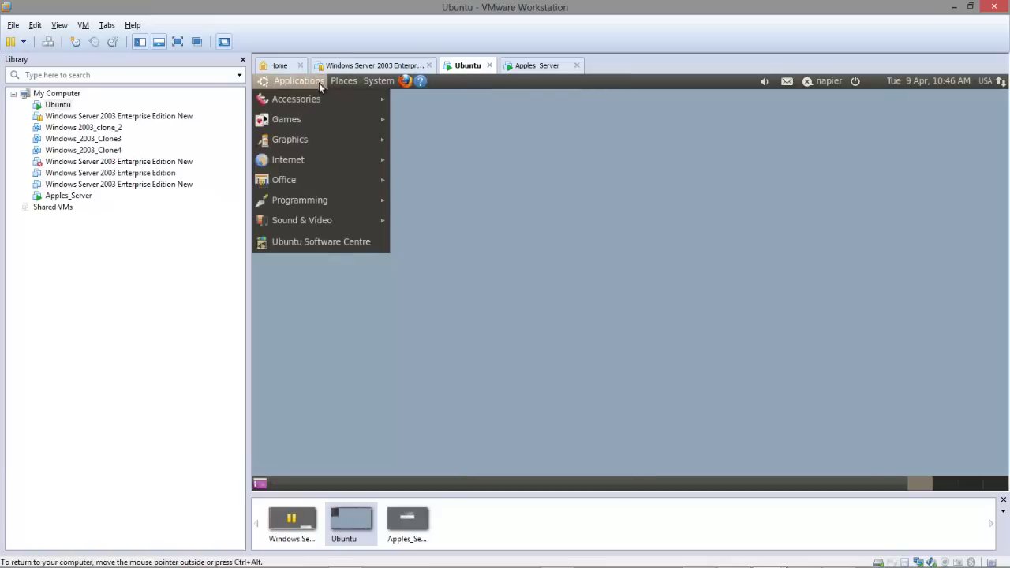
{"action": "mouse_move", "coordinate": [332, 85]}
{"action": "mouse_move", "coordinate": [384, 94]}
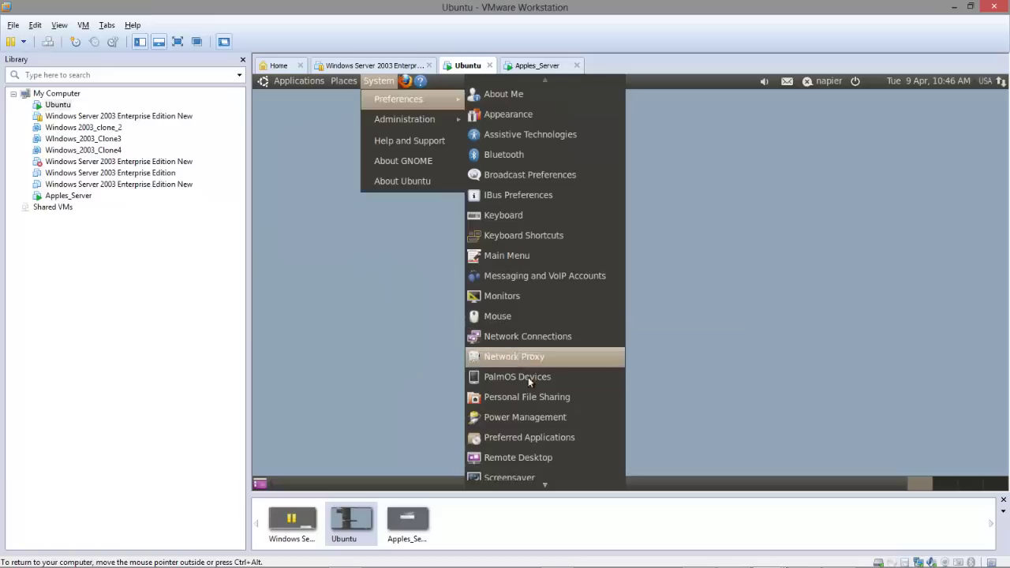
{"action": "mouse_move", "coordinate": [551, 484]}
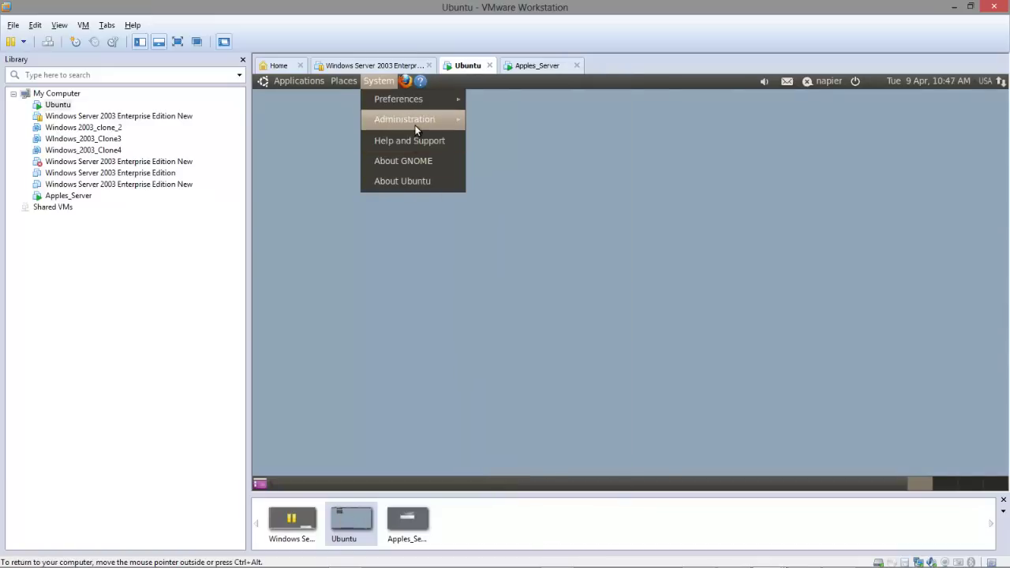
{"action": "mouse_move", "coordinate": [417, 129]}
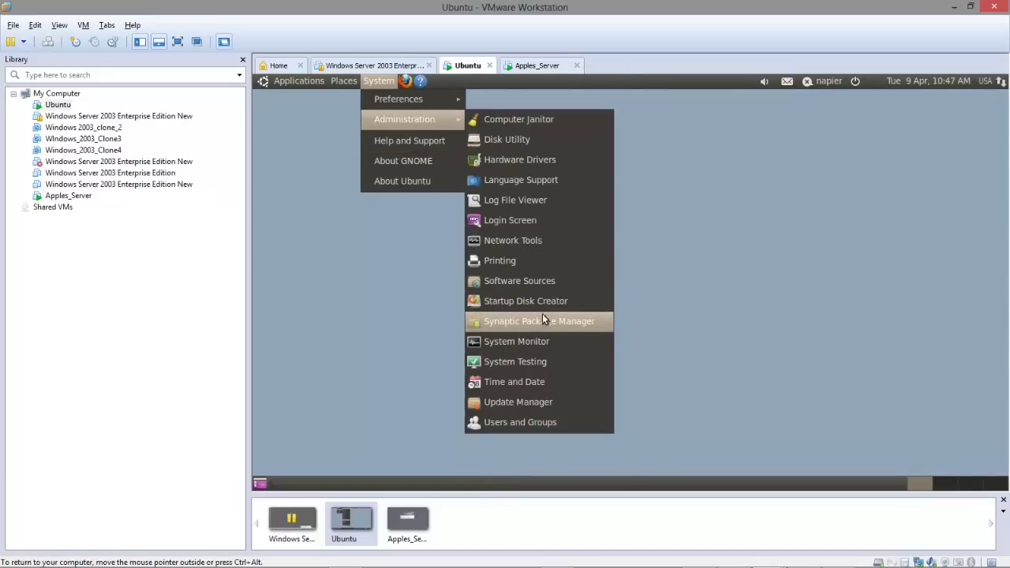
{"action": "left_click", "coordinate": [345, 82]}
{"action": "left_click", "coordinate": [298, 82]}
{"action": "mouse_move", "coordinate": [335, 104]}
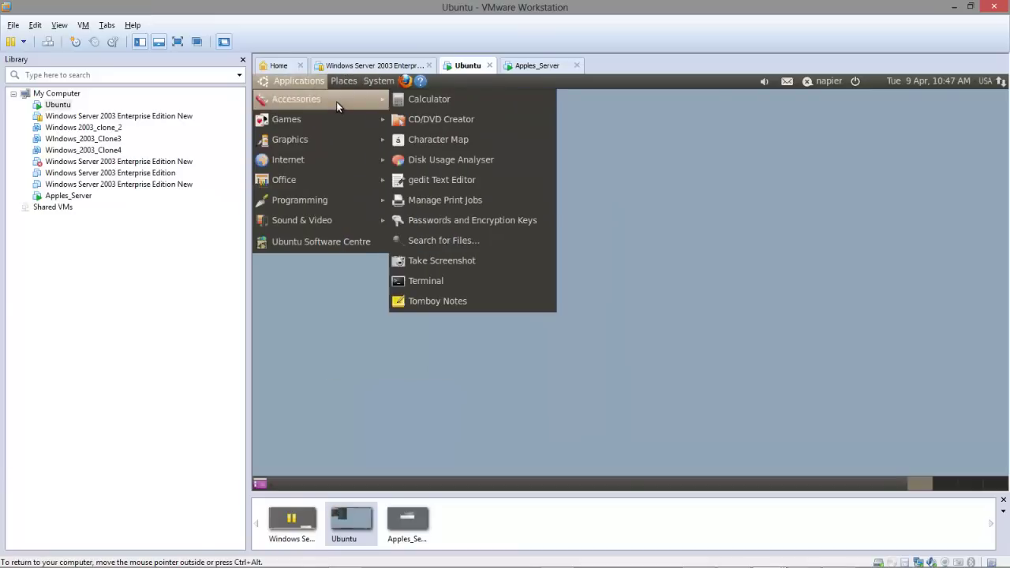
{"action": "left_click", "coordinate": [494, 276]}
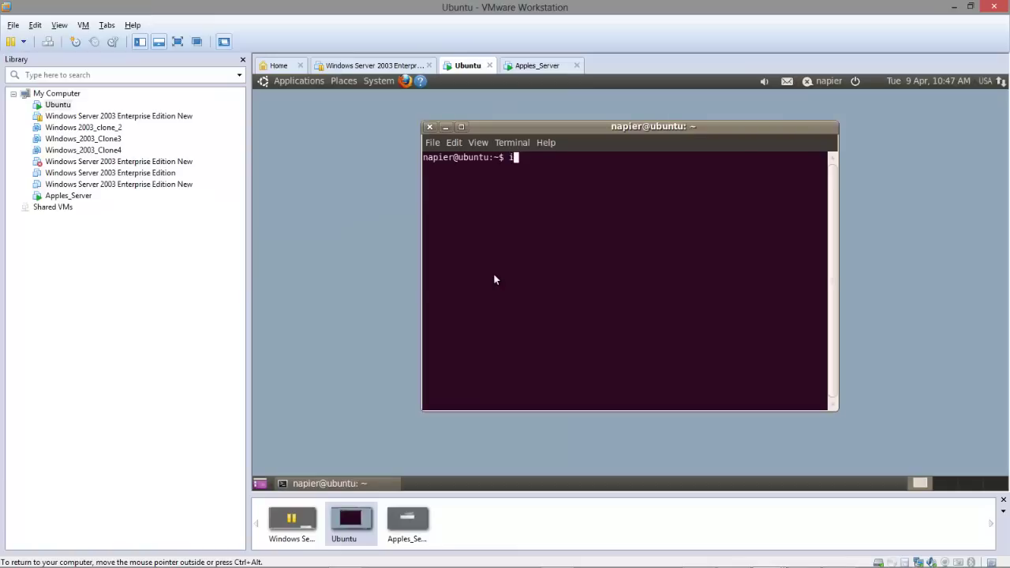
{"action": "type", "text": "ifconfig"}
{"action": "key", "text": "Return"}
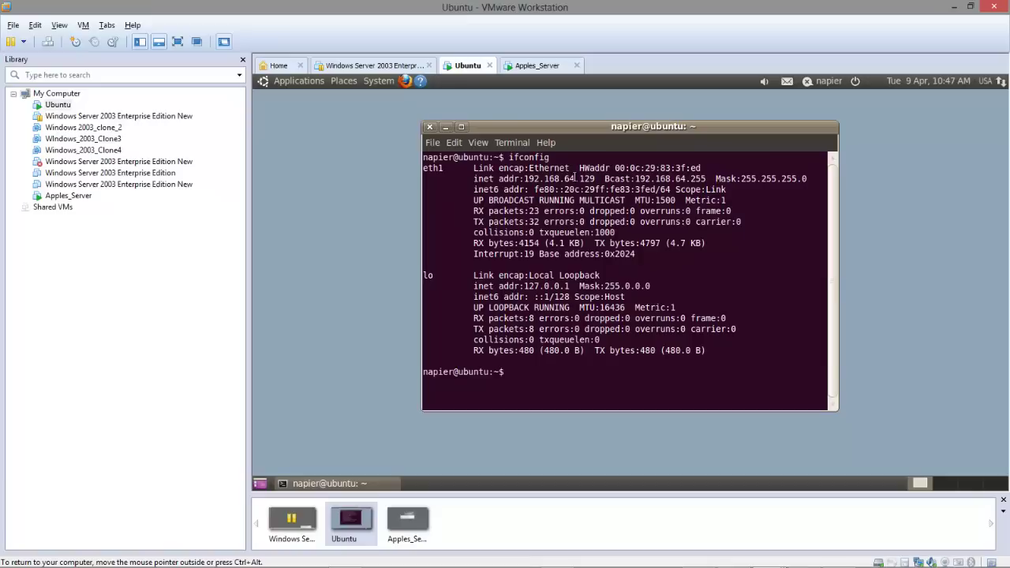
Step: Ping the host's VMnet8 address 192.168.64.1 from the Ubuntu terminal and interrupt it after a few replies
{"action": "type", "text": "ping 192.168.6"}
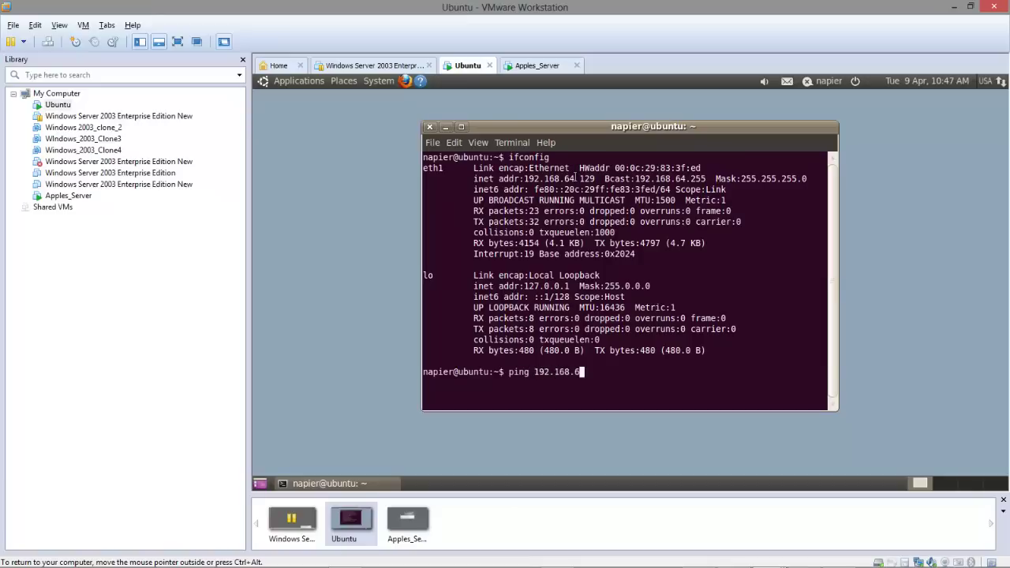
{"action": "type", "text": "4.1"}
{"action": "key", "text": "Return"}
{"action": "key", "text": "ctrl+c"}
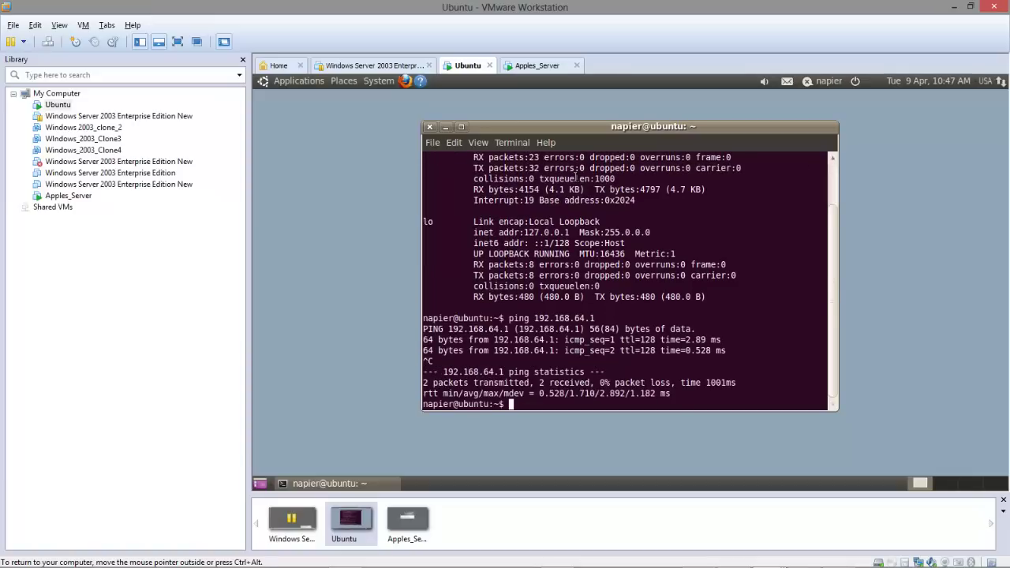
Step: Ping Apples_Server at 192.168.64.128 from the Ubuntu terminal and interrupt it after a few replies
{"action": "key", "text": "Up"}
{"action": "type", "text": "28"}
{"action": "key", "text": "Return"}
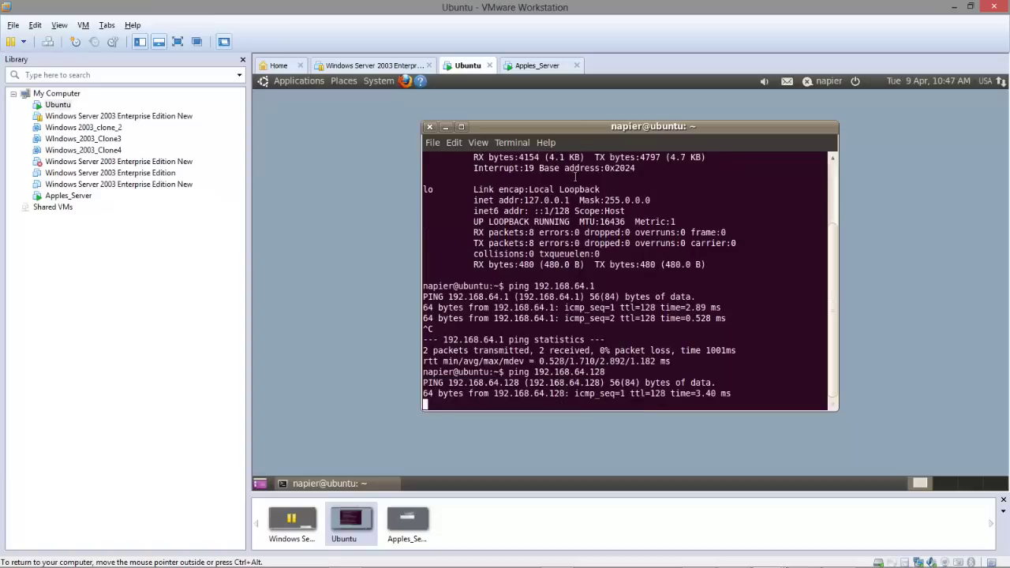
{"action": "key", "text": "ctrl+c"}
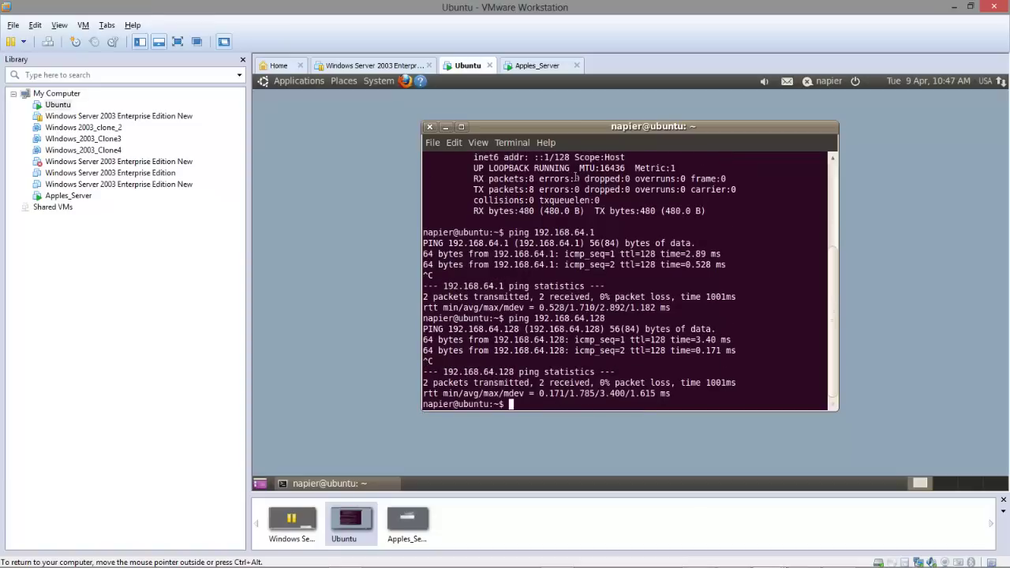
Step: Scan 192.168.64.128 with nmap and review the list of open ports
{"action": "type", "text": "nmap -192.168.64.128"}
{"action": "key", "text": "Return"}
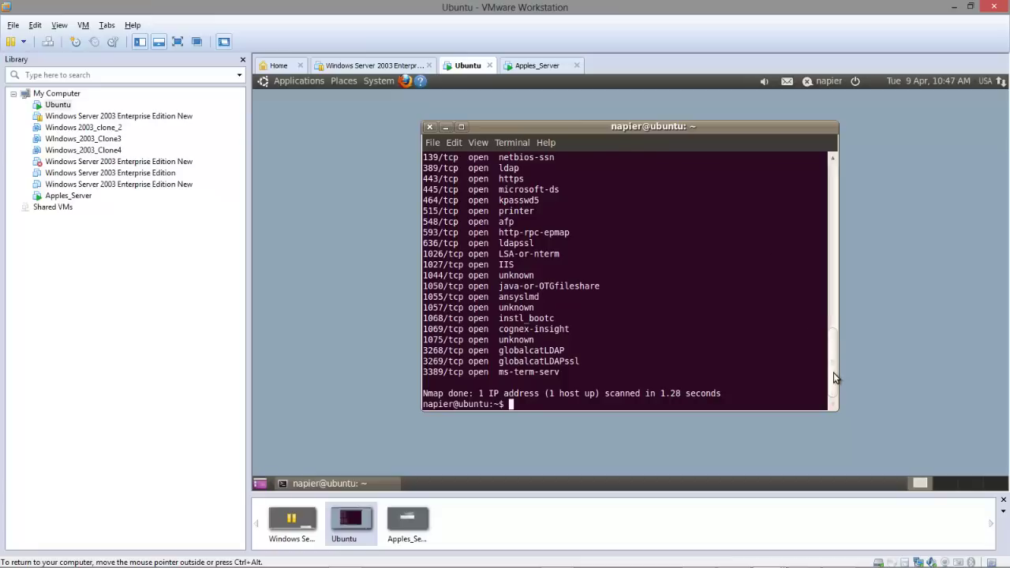
{"action": "scroll", "coordinate": [837, 352], "scroll_direction": "up", "scroll_amount": 3}
{"action": "mouse_move", "coordinate": [836, 351]}
{"action": "left_mouse_down"}
{"action": "mouse_move", "coordinate": [835, 315]}
{"action": "mouse_move", "coordinate": [835, 348]}
{"action": "left_mouse_up"}
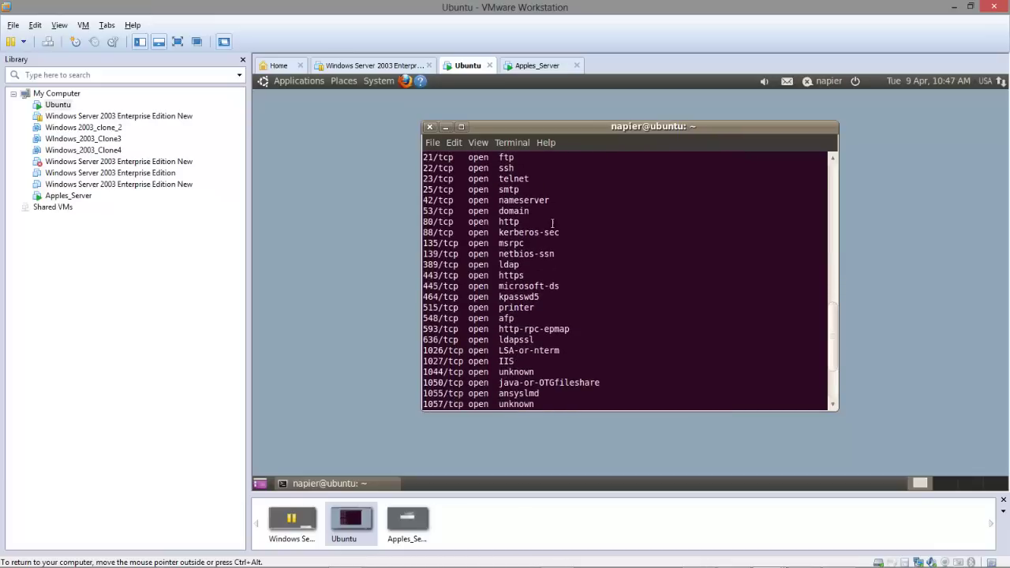
Step: Browse to the server's website at 192.168.64.128 in Ubuntu's Firefox, close the browser and return to the terminal's prompt
{"action": "left_click", "coordinate": [405, 82]}
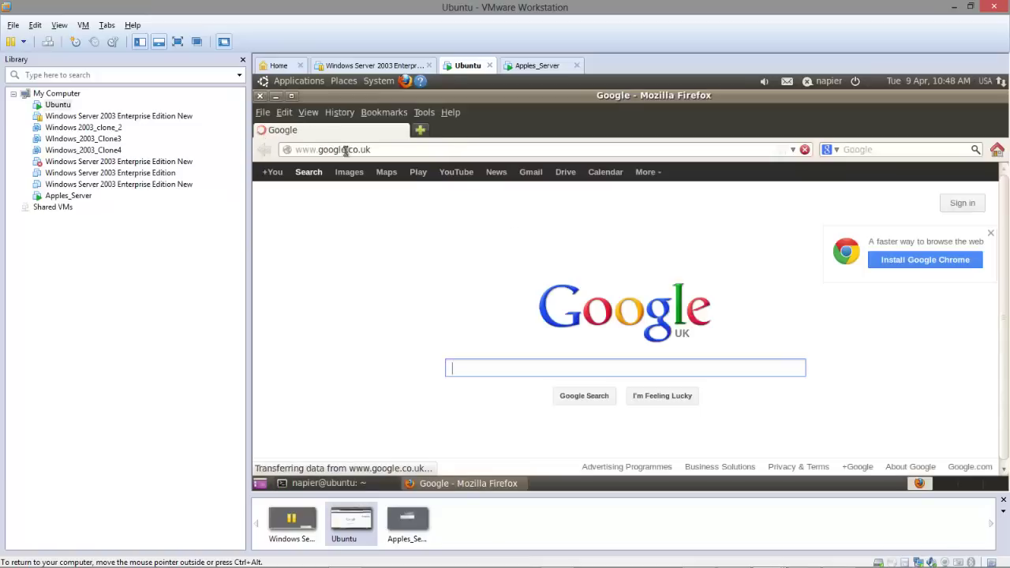
{"action": "left_click", "coordinate": [345, 150]}
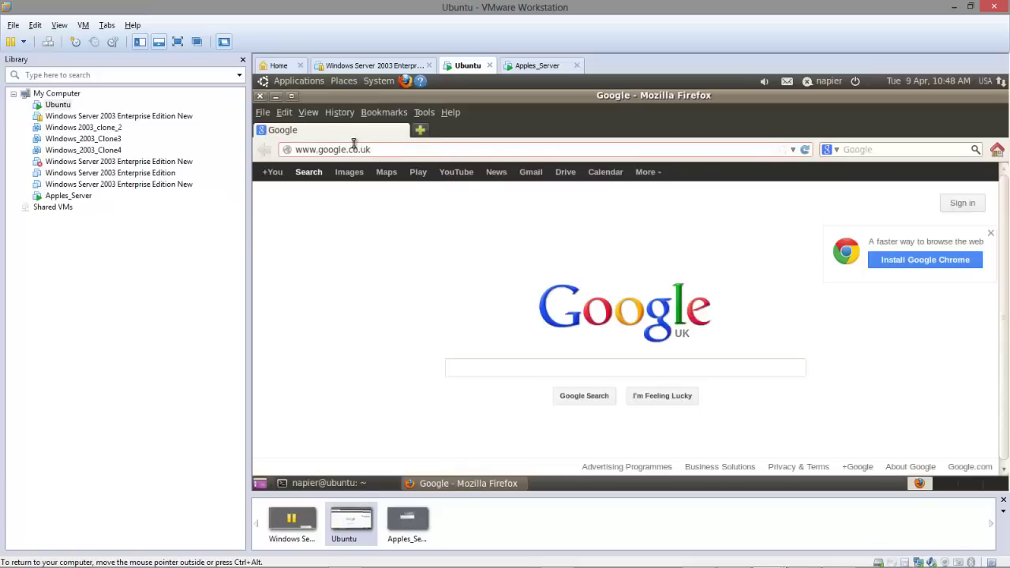
{"action": "left_click", "coordinate": [354, 147]}
{"action": "type", "text": "192.1"}
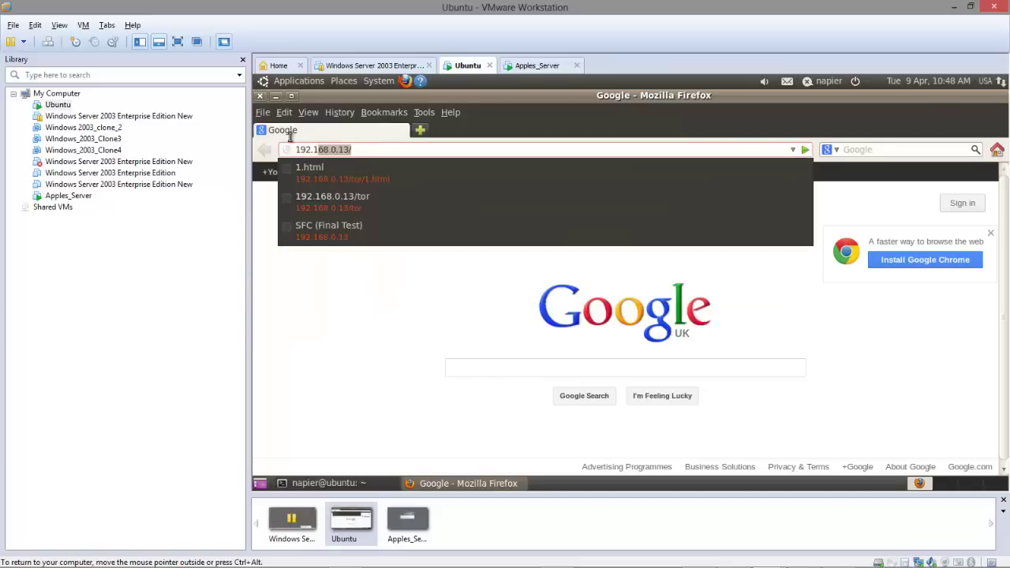
{"action": "type", "text": "68.64."}
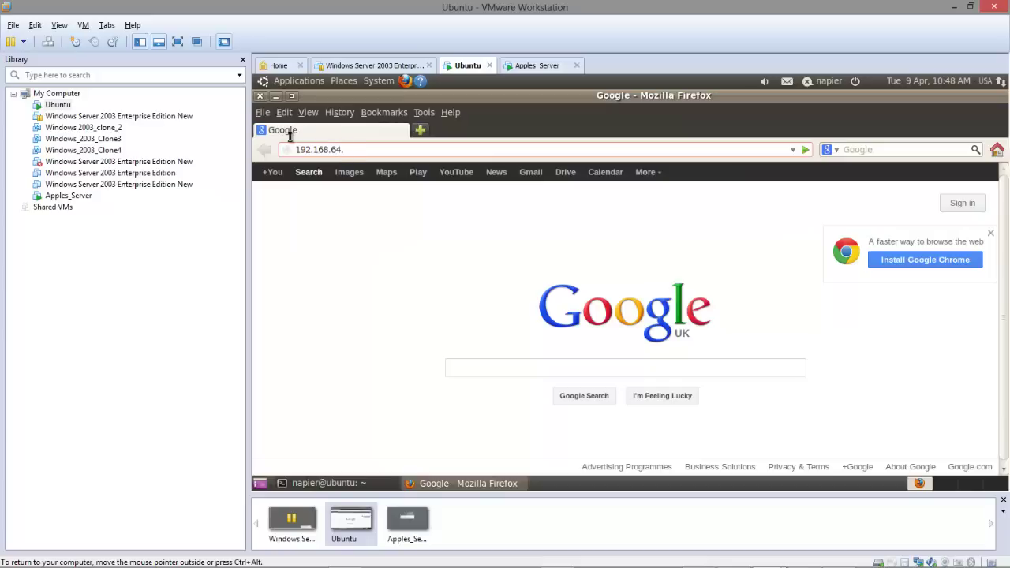
{"action": "type", "text": "128"}
{"action": "key", "text": "Return"}
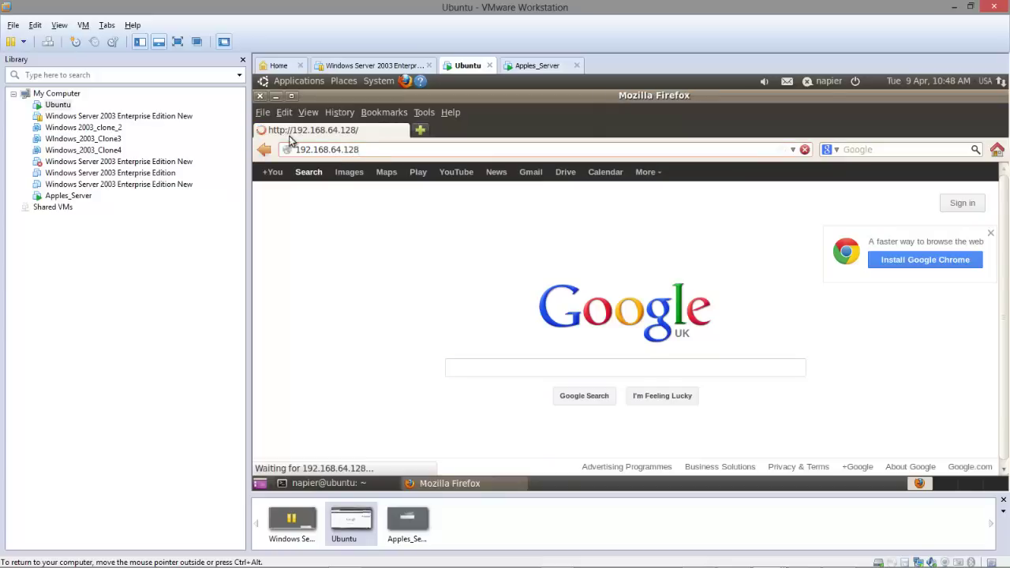
{"action": "left_click", "coordinate": [261, 96]}
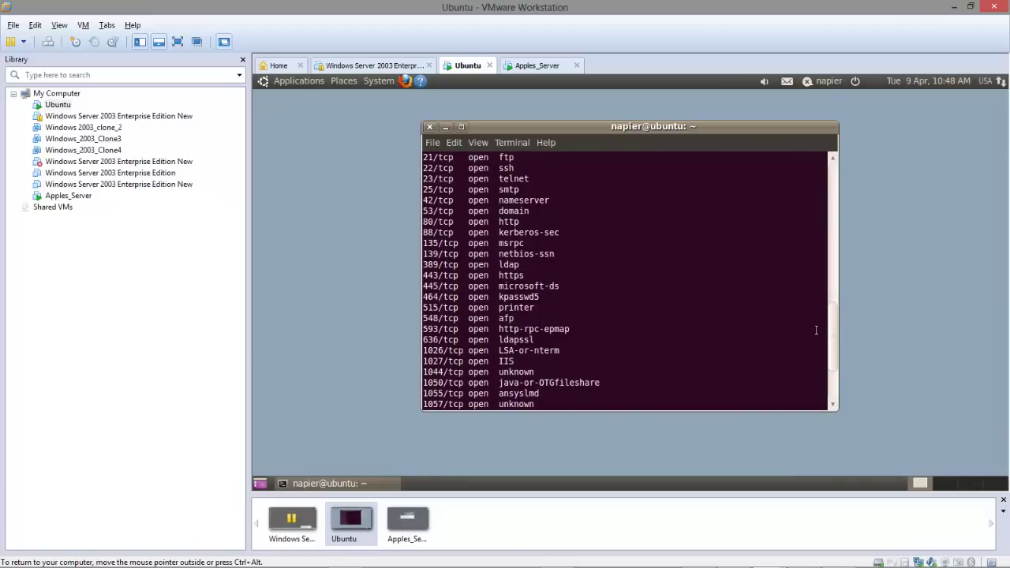
{"action": "left_click_drag", "start_coordinate": [834, 346], "coordinate": [827, 393]}
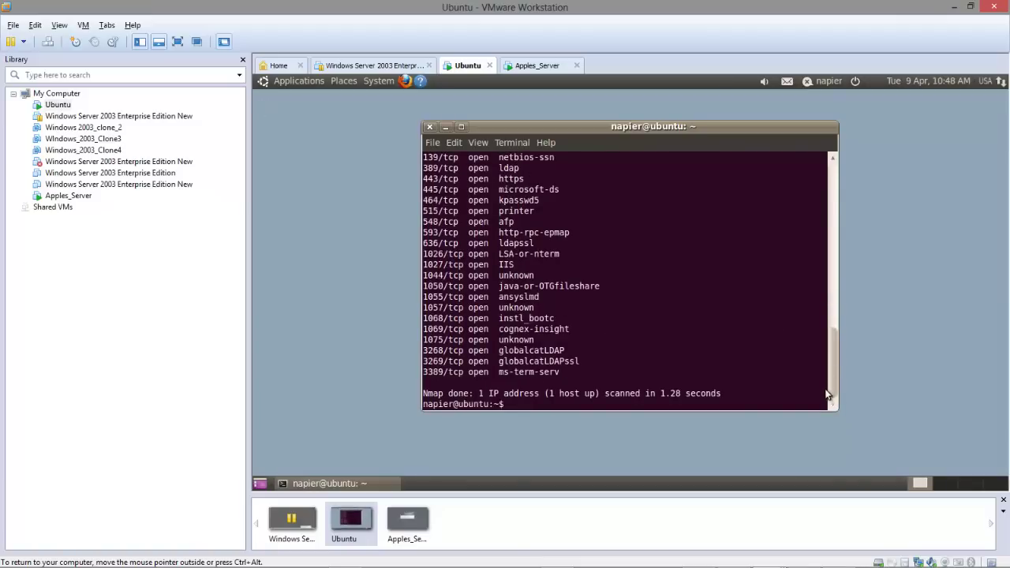
Step: Display nmap's help summary in the Ubuntu terminal and look through it for the OS detection option
{"action": "type", "text": "nm"}
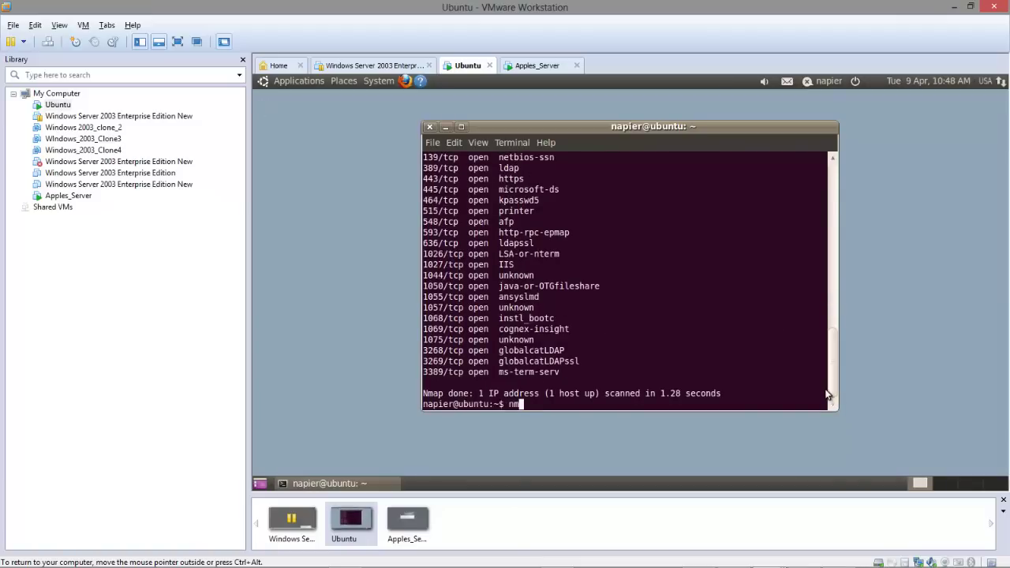
{"action": "type", "text": "ap -h"}
{"action": "key", "text": "Return"}
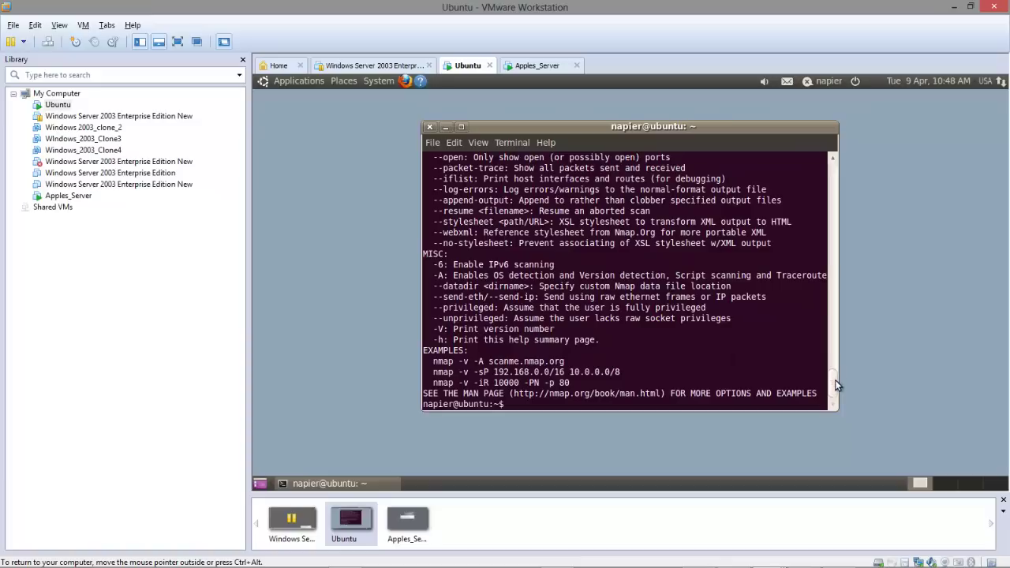
{"action": "left_click_drag", "start_coordinate": [835, 394], "coordinate": [837, 344]}
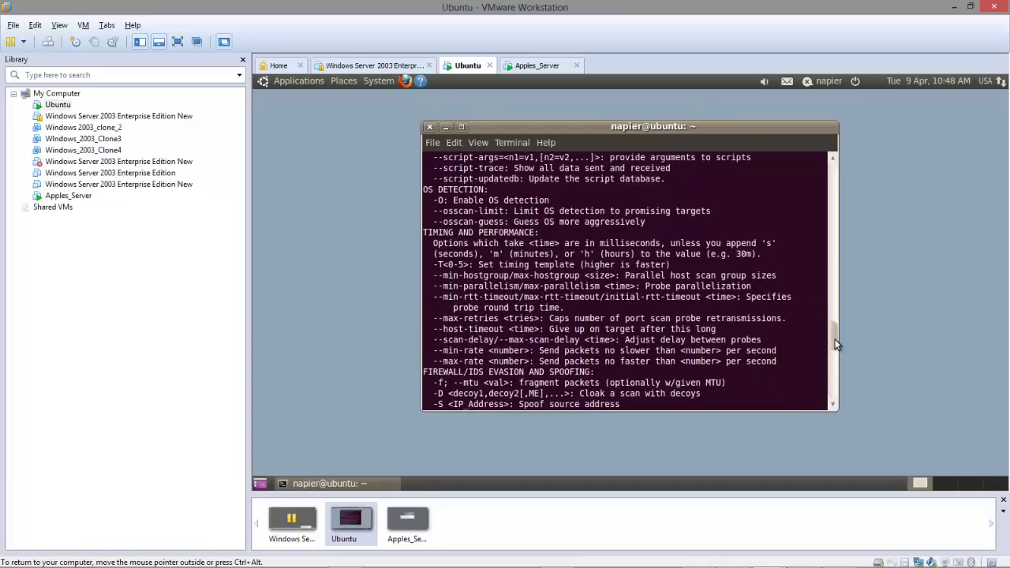
Step: Try to run an OS detection scan of 192.168.64.128 using nmap -O without root privileges
{"action": "type", "text": "192.168.64.128"}
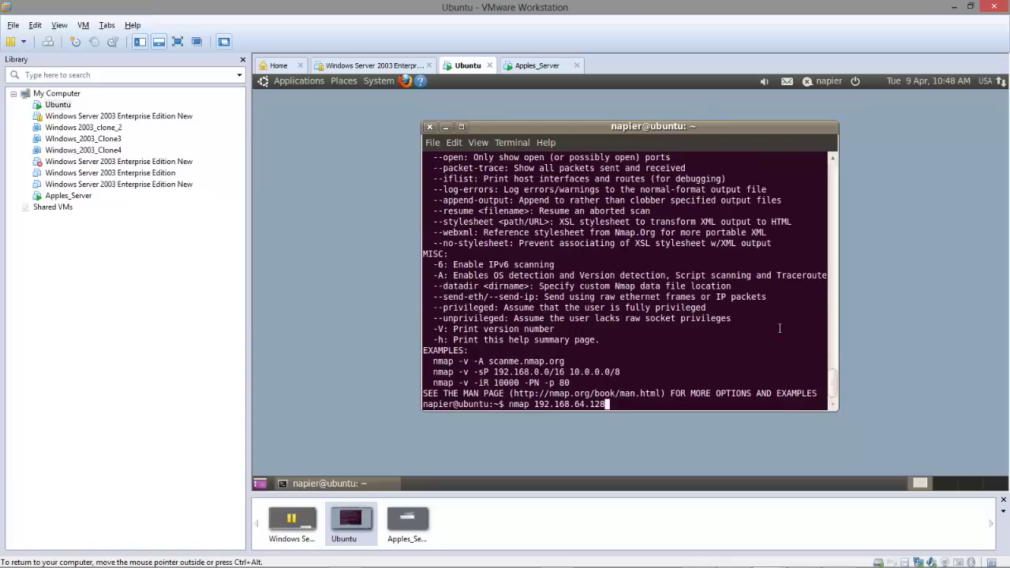
{"action": "key", "text": "Left"}
{"action": "key", "text": "Left"}
{"action": "key", "text": "Left"}
{"action": "key", "text": "Left"}
{"action": "key", "text": "Left"}
{"action": "key", "text": "Left"}
{"action": "key", "text": "Left"}
{"action": "key", "text": "Left"}
{"action": "key", "text": "Left"}
{"action": "key", "text": "Left"}
{"action": "key", "text": "Left"}
{"action": "key", "text": "Left"}
{"action": "key", "text": "Left"}
{"action": "type", "text": "-O"}
{"action": "key", "text": "Return"}
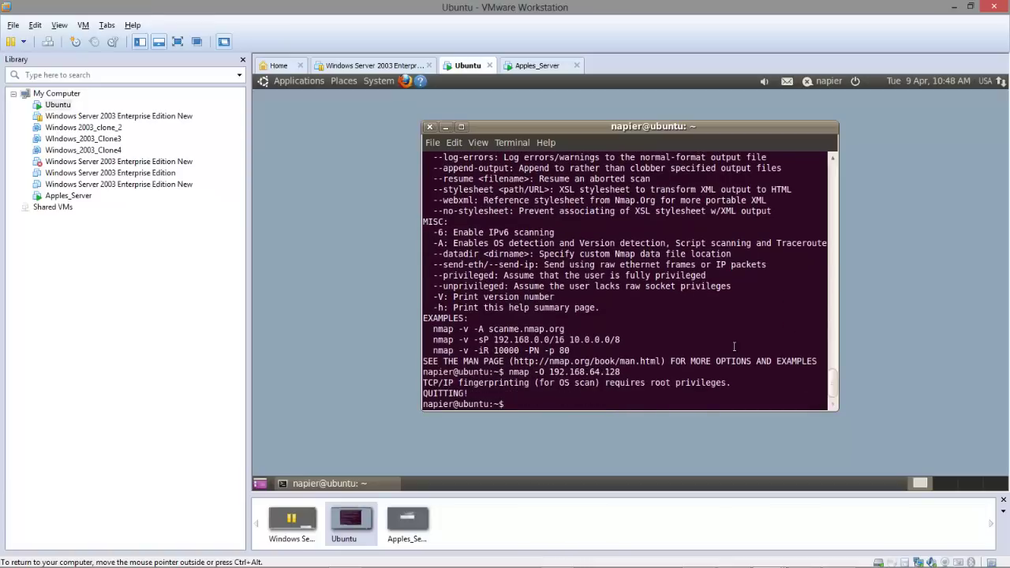
Step: Run sudo nmap -O 192.168.64.128 to detect the server's operating system, and highlight the OS details in the output
{"action": "type", "text": "sudo nmap -O 192.168.64.128"}
{"action": "key", "text": "Return"}
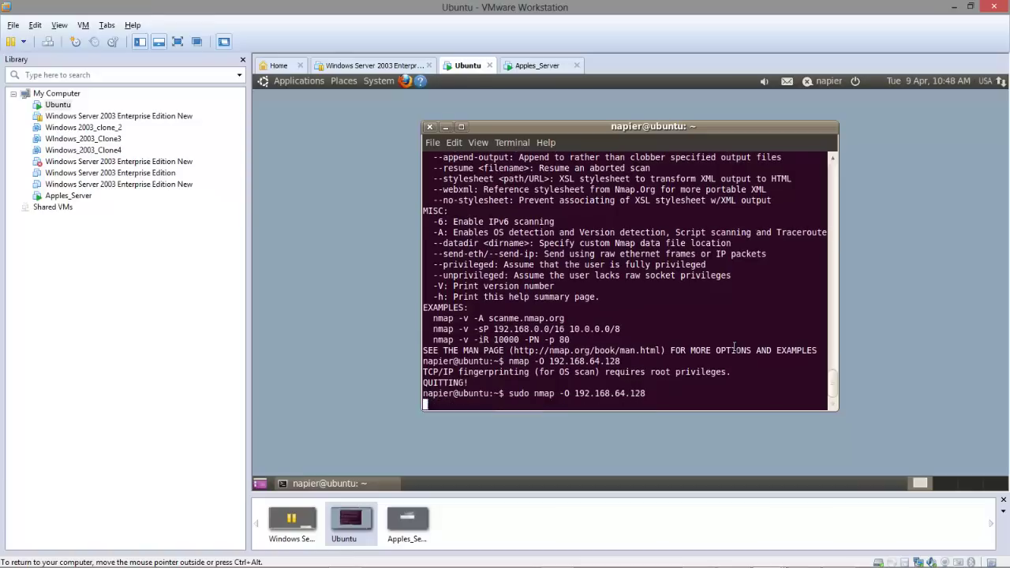
{"action": "key", "text": "Return"}
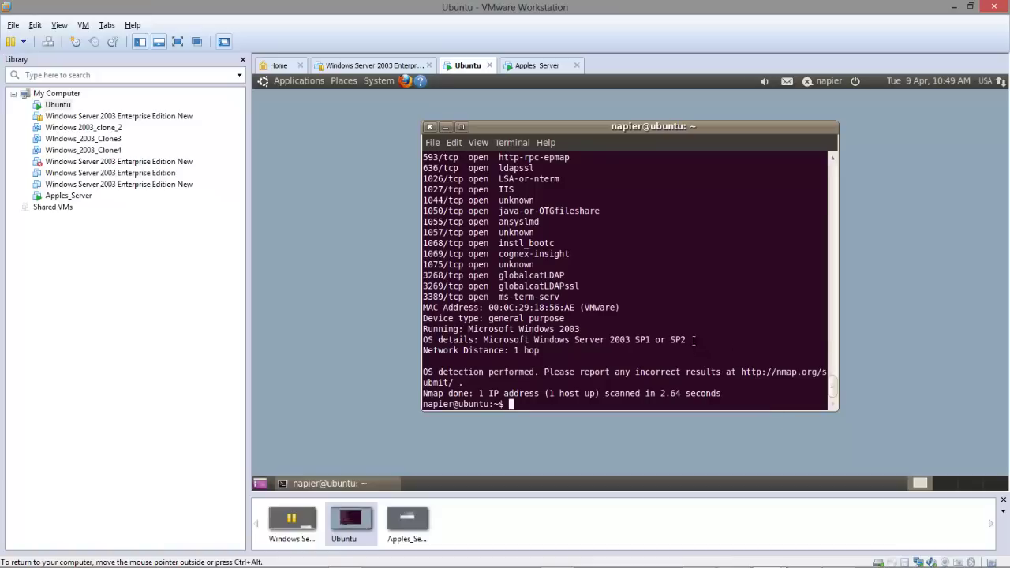
{"action": "left_click_drag", "start_coordinate": [693, 340], "coordinate": [484, 340]}
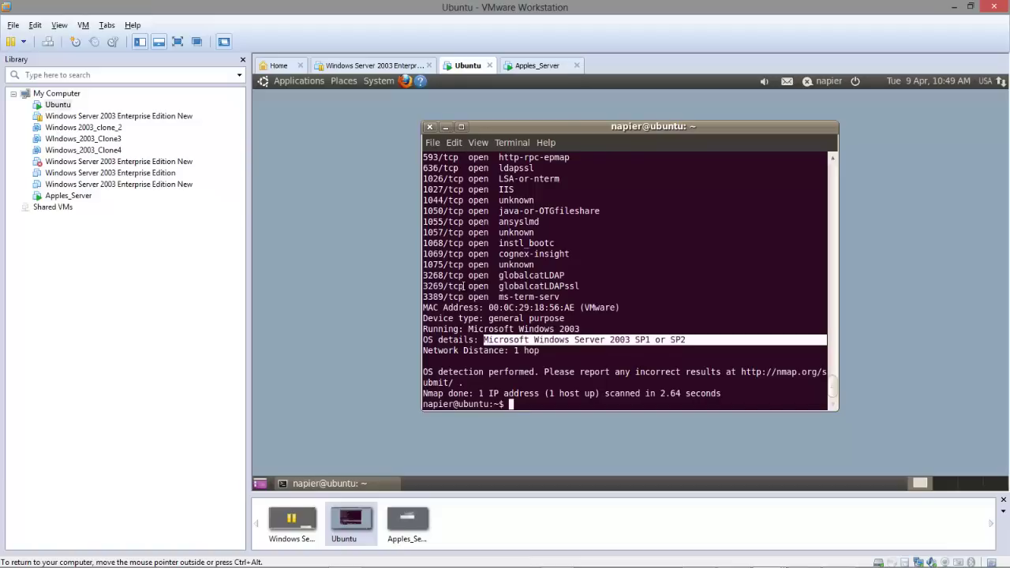
{"action": "key", "text": "alt+f"}
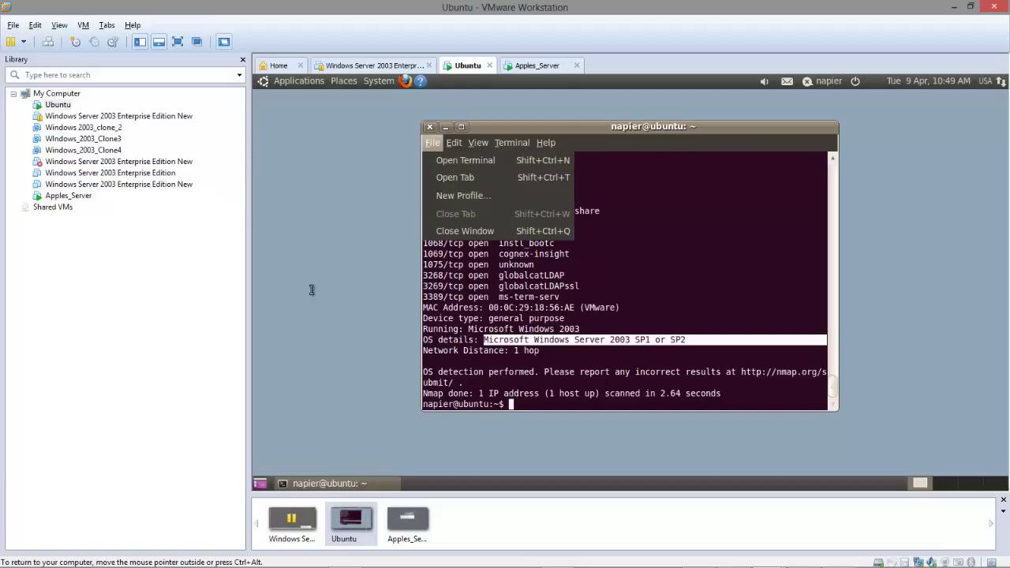